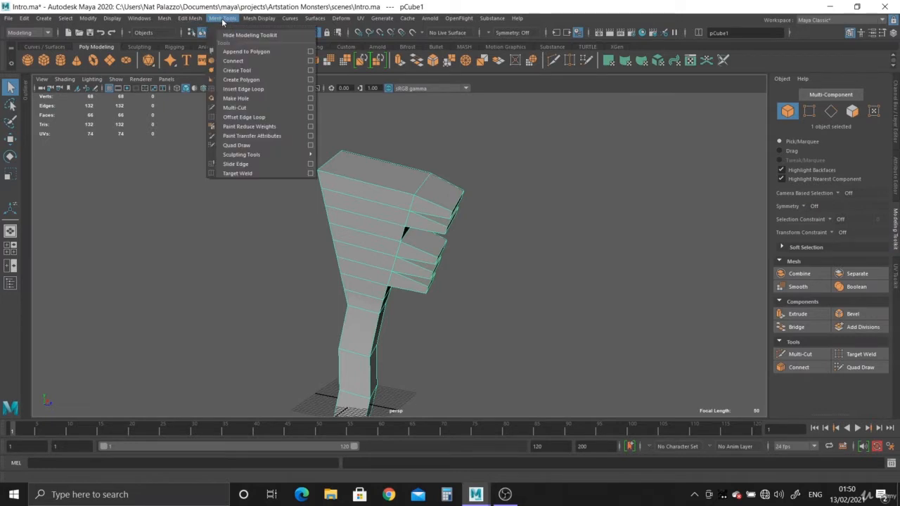
# Activate the Multi-Cut tool and try starting a cut at the top palm corner beside the first finger
pyautogui.click(256, 108)
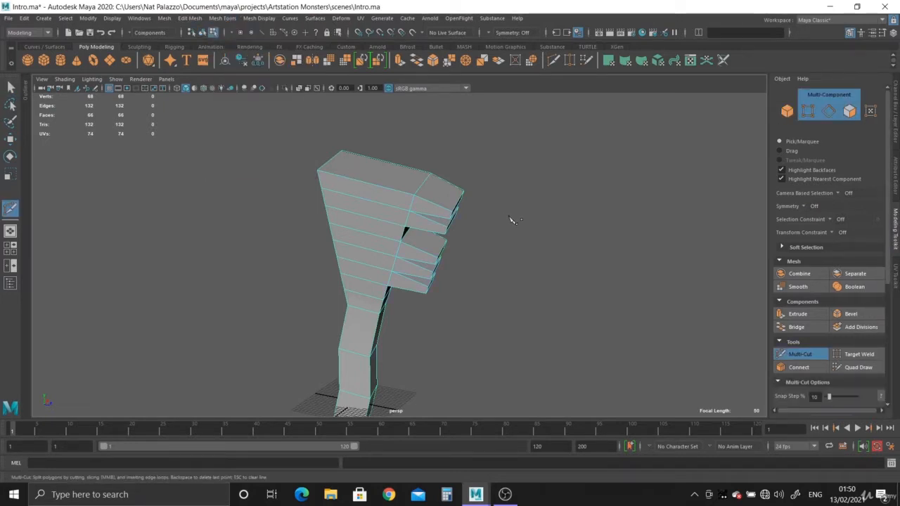
pyautogui.scroll(8, 389, 168)
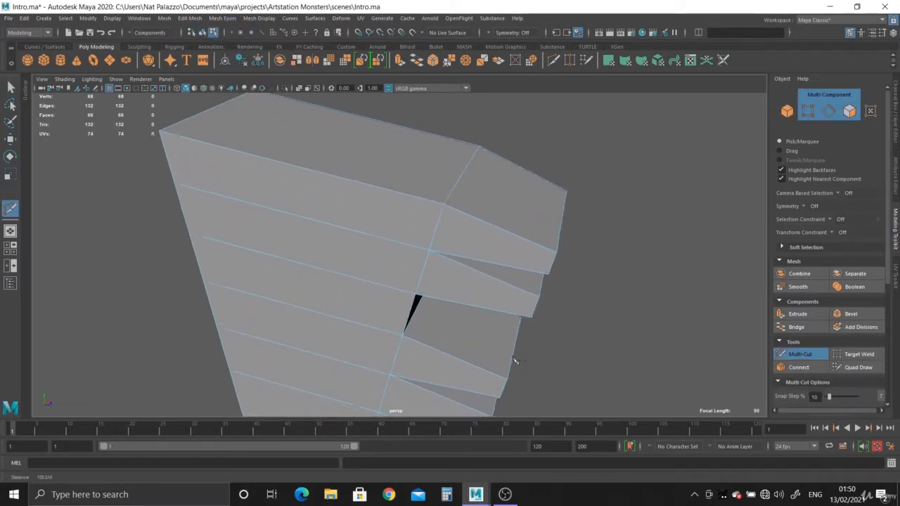
pyautogui.click(153, 127)
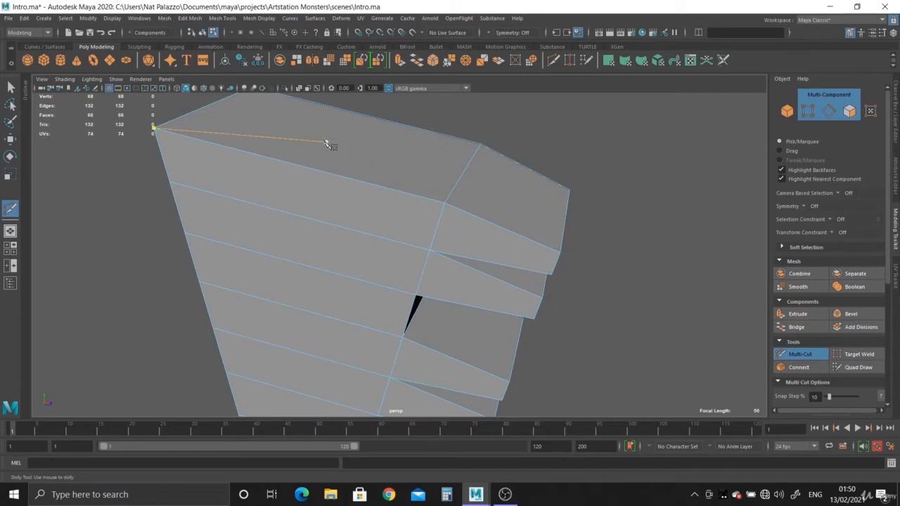
pyautogui.rightClick(362, 159)
pyautogui.keyDown('alt'); pyautogui.moveTo(417, 220); pyautogui.dragTo(358, 204); pyautogui.keyUp('alt')
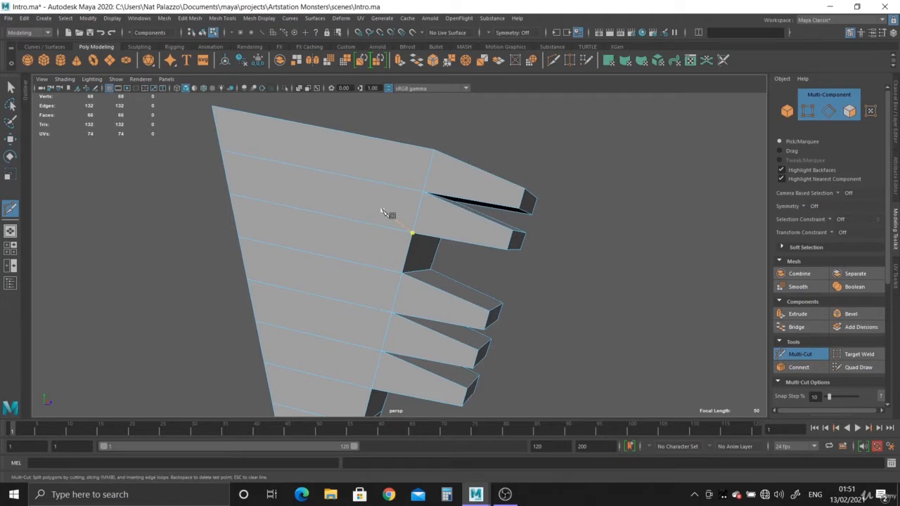
pyautogui.keyDown('alt'); pyautogui.moveTo(394, 213); pyautogui.dragTo(362, 177); pyautogui.keyUp('alt')
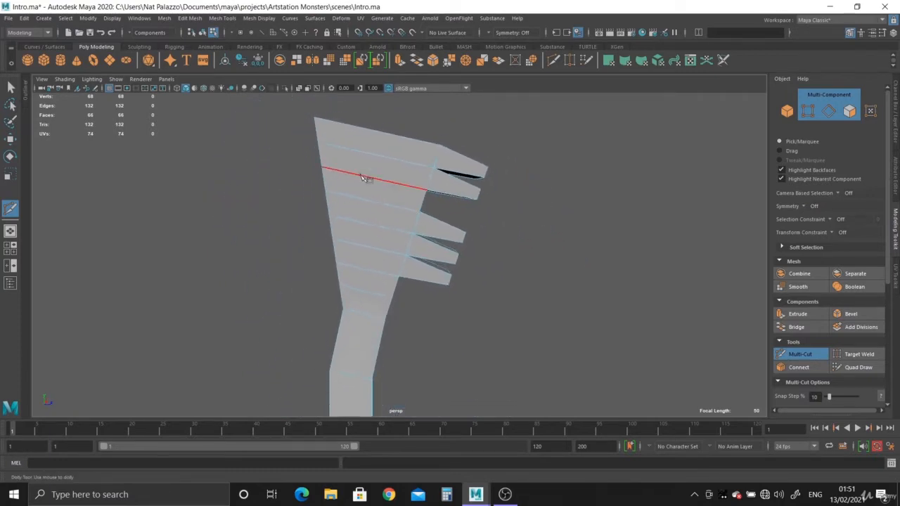
pyautogui.click(333, 239)
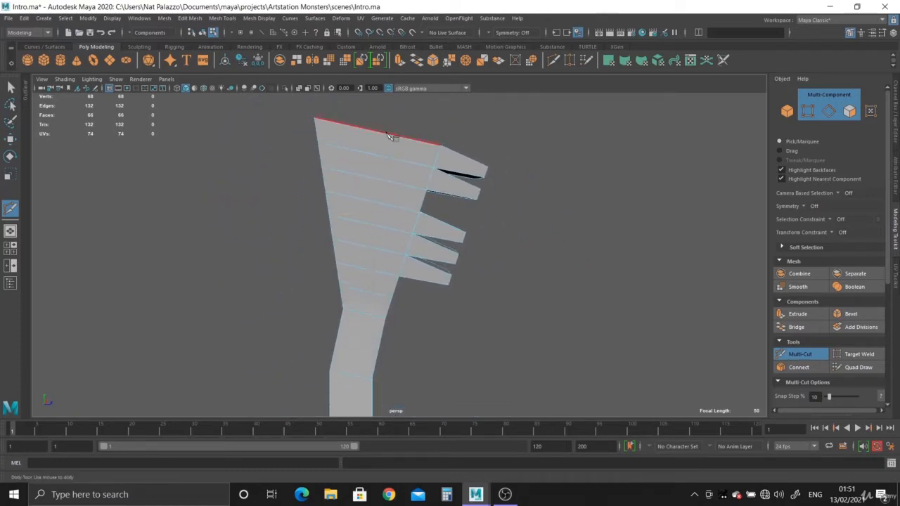
pyautogui.keyDown('alt'); pyautogui.moveTo(389, 135); pyautogui.dragTo(390, 211, button='middle'); pyautogui.keyUp('alt')
pyautogui.scroll(4, 396, 249)
pyautogui.keyDown('alt'); pyautogui.moveTo(396, 249); pyautogui.dragTo(415, 271); pyautogui.keyUp('alt')
pyautogui.scroll(1, 421, 266)
pyautogui.keyDown('alt'); pyautogui.moveTo(432, 257); pyautogui.dragTo(449, 129, button='middle'); pyautogui.keyUp('alt')
pyautogui.scroll(1, 448, 130)
pyautogui.click(513, 253)
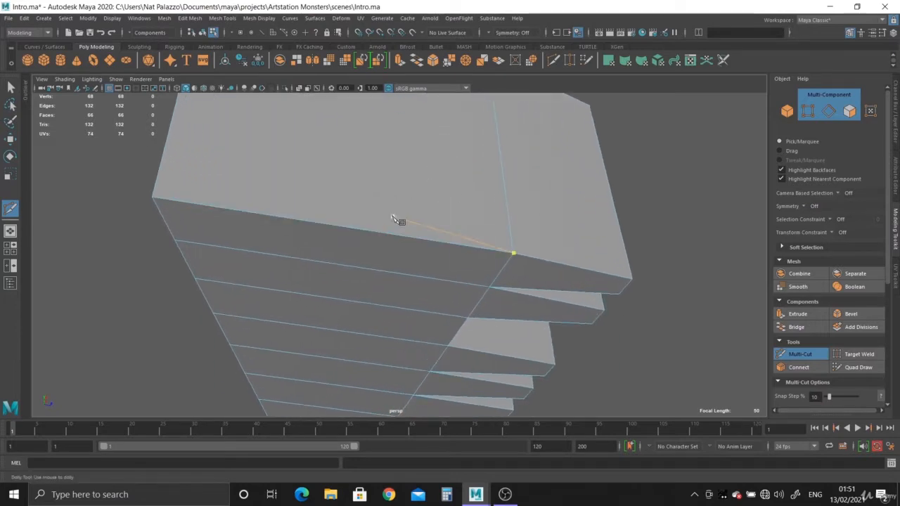
pyautogui.hotkey('ctrl', 'z')
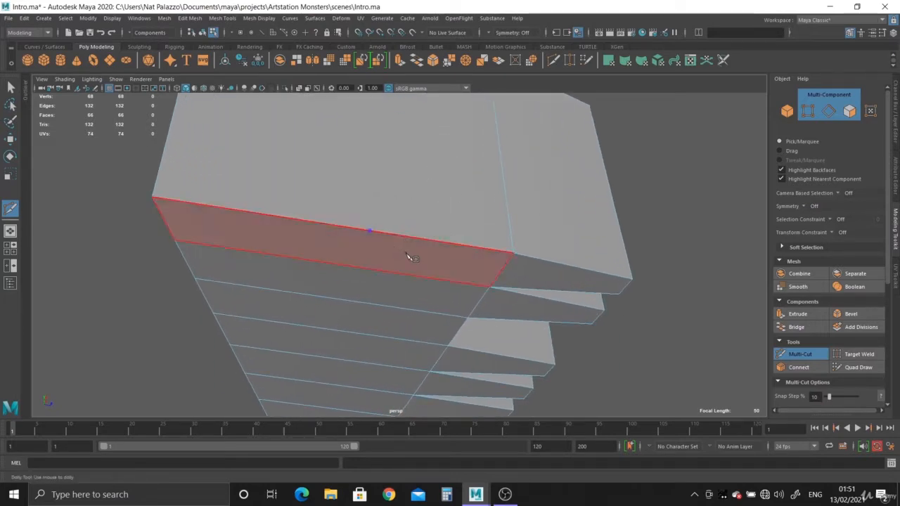
# Cut a slanted edge across the palm's uppermost side strip, from its top edge to the first horizontal edge below
pyautogui.click(369, 231)
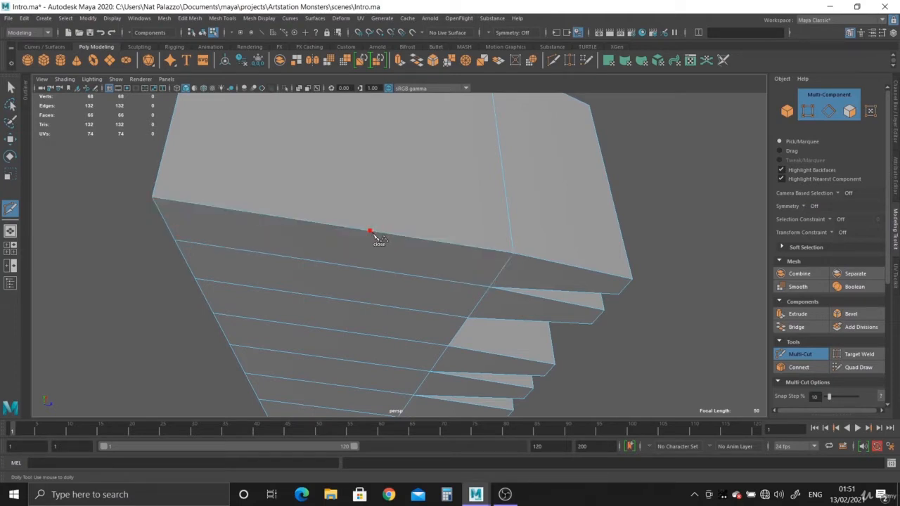
pyautogui.keyDown('alt'); pyautogui.moveTo(412, 267); pyautogui.dragTo(420, 185); pyautogui.keyUp('alt')
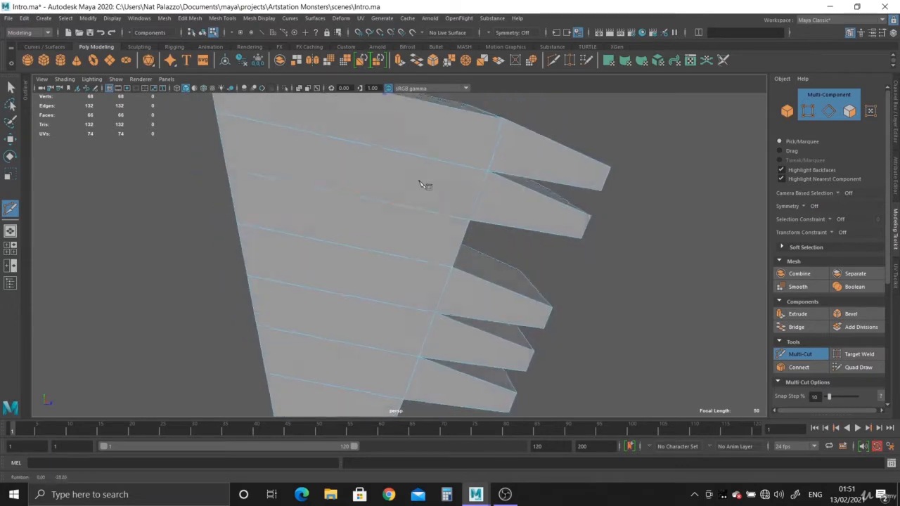
pyautogui.keyDown('alt'); pyautogui.moveTo(421, 184); pyautogui.dragTo(420, 261, button='middle'); pyautogui.keyUp('alt')
pyautogui.keyDown('alt'); pyautogui.moveTo(420, 261); pyautogui.dragTo(419, 239, button='right'); pyautogui.keyUp('alt')
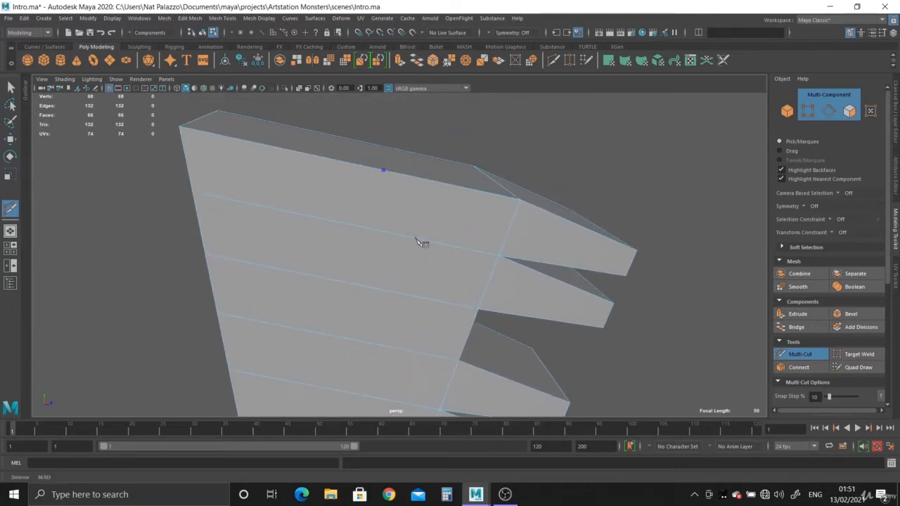
pyautogui.click(360, 227)
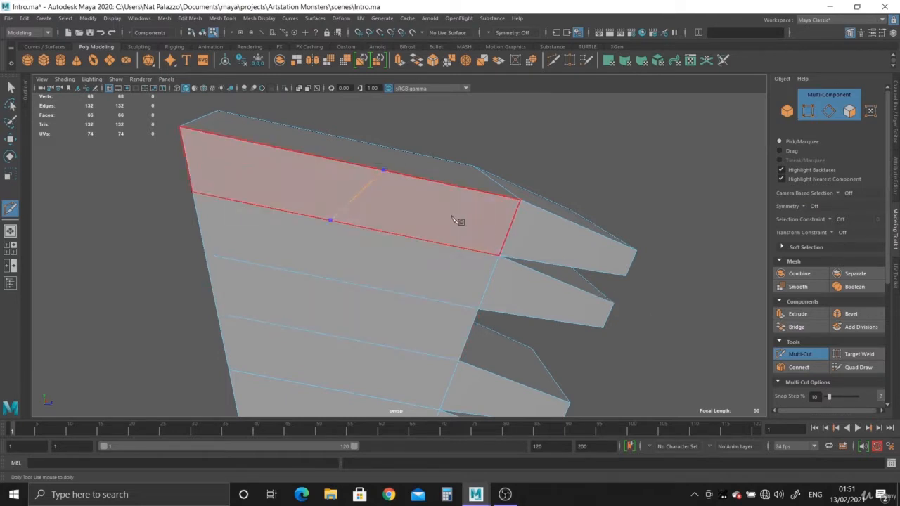
pyautogui.press('Return')
pyautogui.keyDown('alt'); pyautogui.moveTo(563, 269); pyautogui.dragTo(476, 263); pyautogui.keyUp('alt')
pyautogui.keyDown('alt'); pyautogui.moveTo(471, 222); pyautogui.dragTo(422, 215); pyautogui.keyUp('alt')
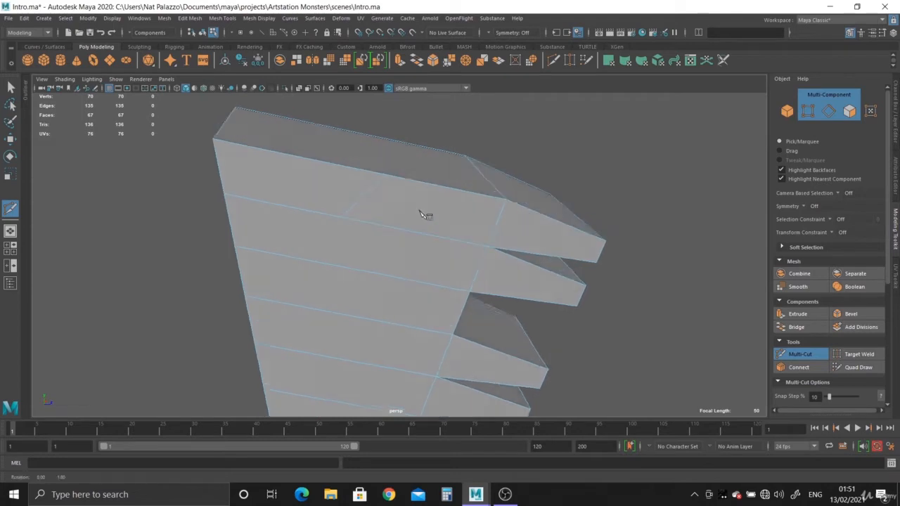
pyautogui.click(388, 178)
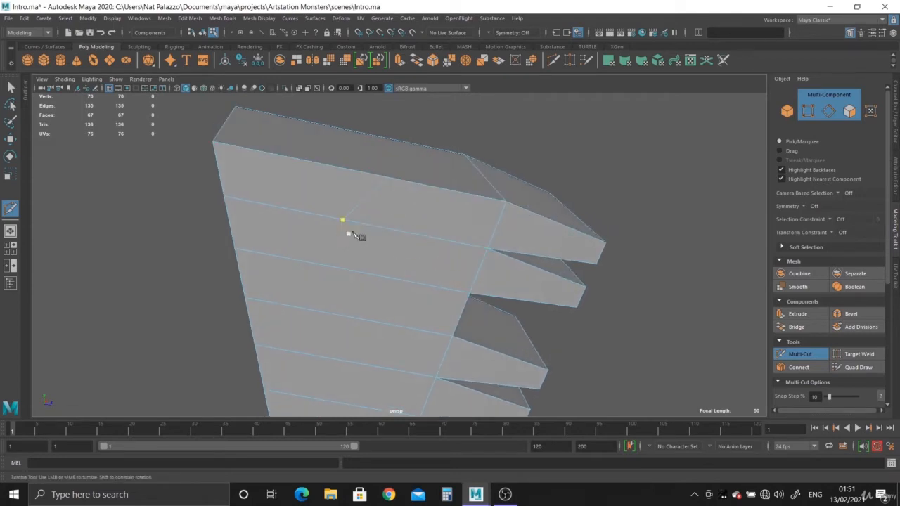
pyautogui.keyDown('alt'); pyautogui.moveTo(402, 331); pyautogui.dragTo(401, 302); pyautogui.keyUp('alt')
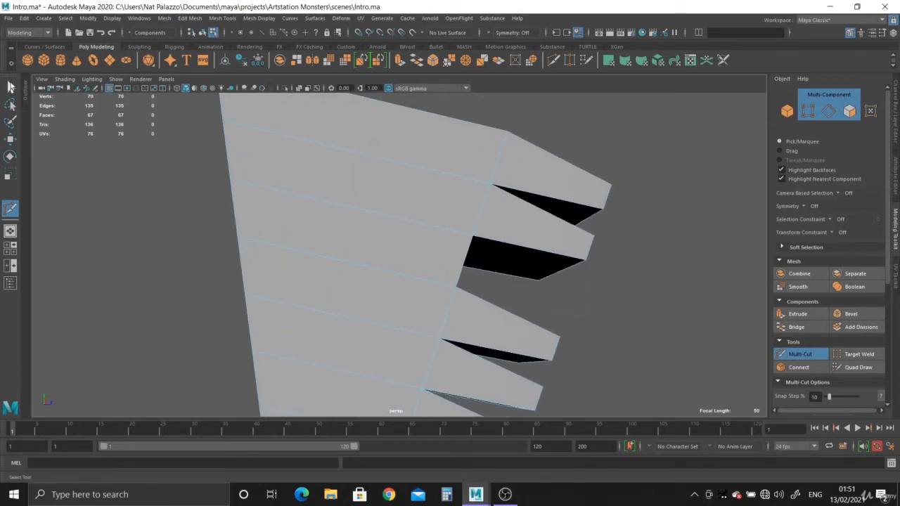
pyautogui.click(11, 86)
# Select connected edges across the palm and around the gap between the second and third fingers
pyautogui.moveTo(372, 233); pyautogui.dragTo(372, 205, button='right')
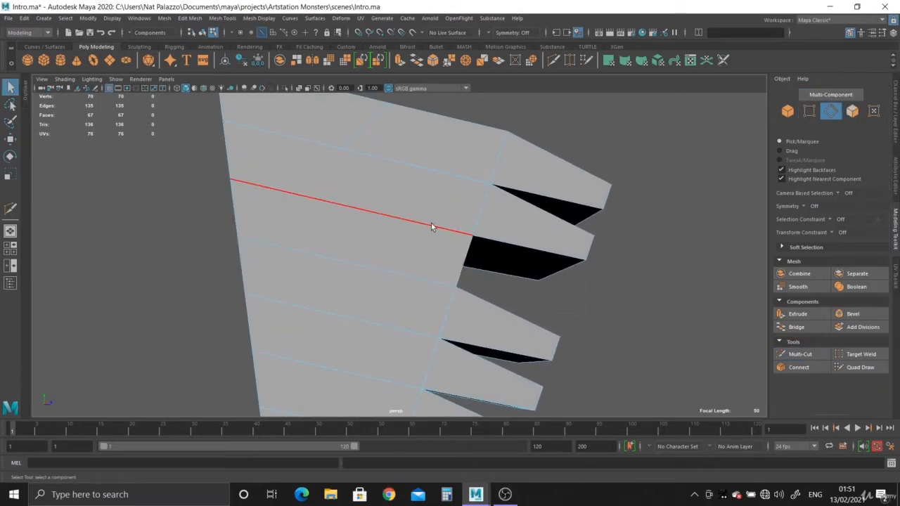
pyautogui.click(431, 226)
pyautogui.keyDown('alt'); pyautogui.moveTo(338, 223); pyautogui.dragTo(398, 212); pyautogui.keyUp('alt')
pyautogui.keyDown('shift'); pyautogui.click(279, 183); pyautogui.keyUp('shift')
pyautogui.keyDown('shift'); pyautogui.click(475, 218); pyautogui.keyUp('shift')
pyautogui.keyDown('alt'); pyautogui.moveTo(260, 257); pyautogui.dragTo(345, 195); pyautogui.keyUp('alt')
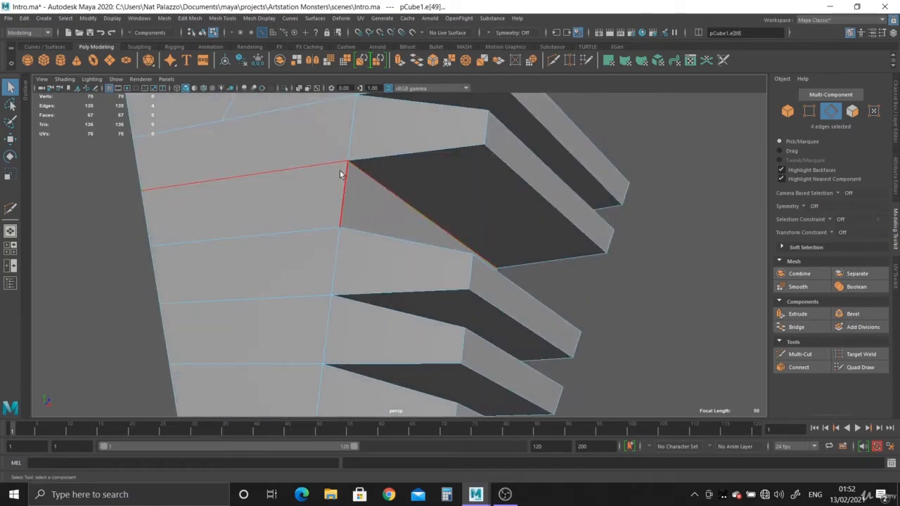
pyautogui.keyDown('alt'); pyautogui.moveTo(386, 205); pyautogui.dragTo(482, 225); pyautogui.keyUp('alt')
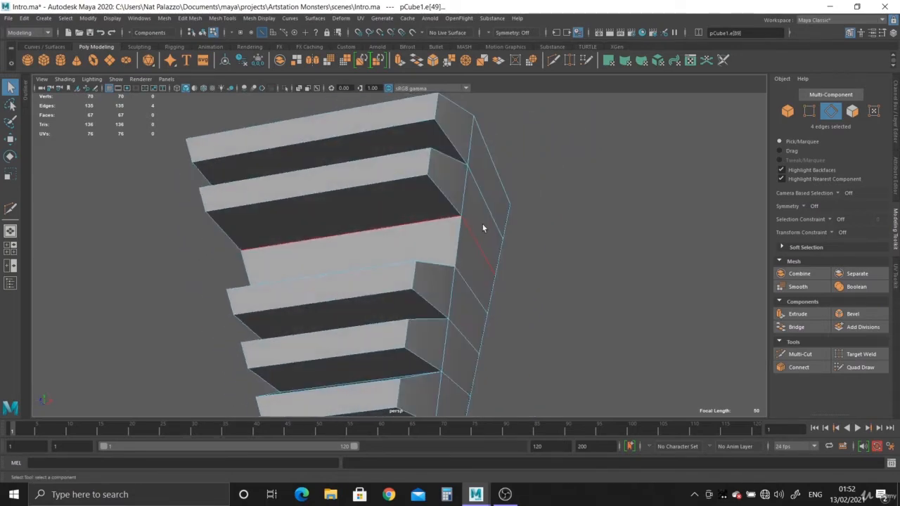
# Continue the Multi-Cut line from the slanted edge's lower end down across the remaining horizontal edges of the palm to the wrist
pyautogui.keyDown('alt'); pyautogui.moveTo(296, 237); pyautogui.dragTo(310, 260); pyautogui.keyUp('alt')
pyautogui.click(325, 209)
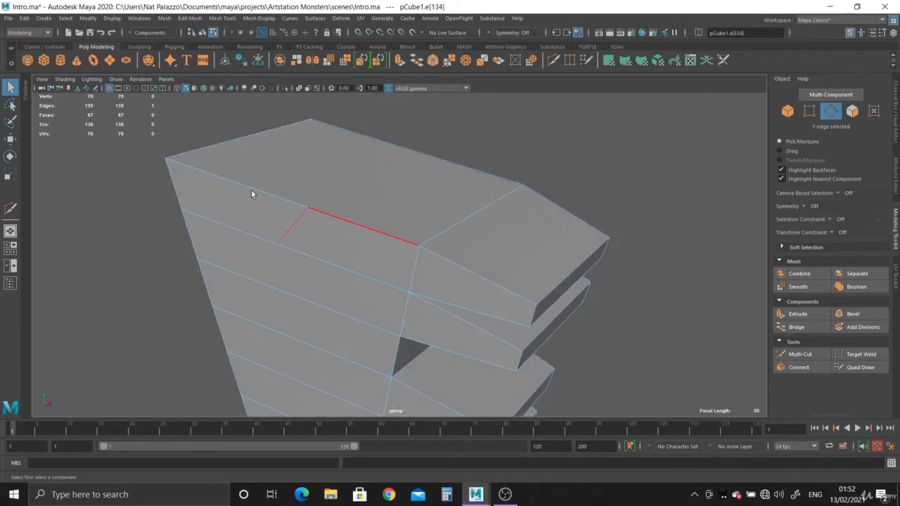
pyautogui.click(555, 62)
pyautogui.keyDown('alt'); pyautogui.moveTo(302, 295); pyautogui.dragTo(336, 204); pyautogui.keyUp('alt')
pyautogui.click(370, 195)
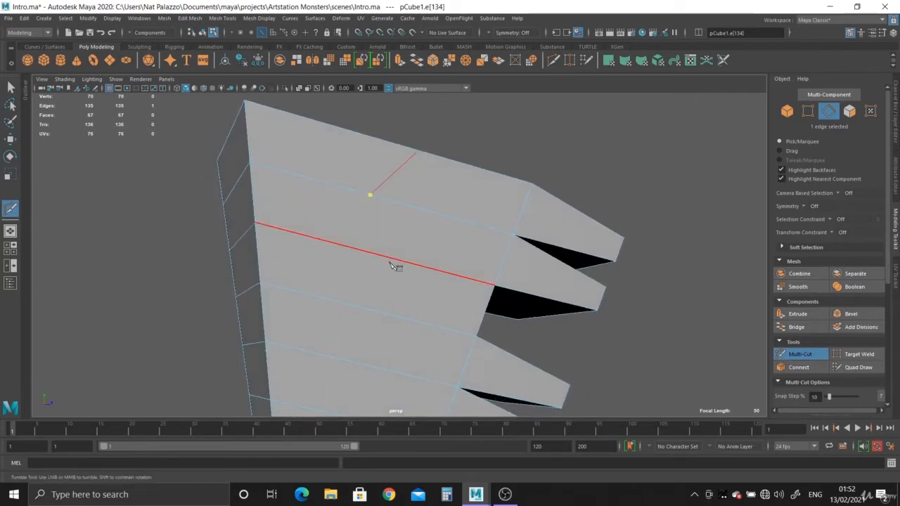
pyautogui.click(383, 256)
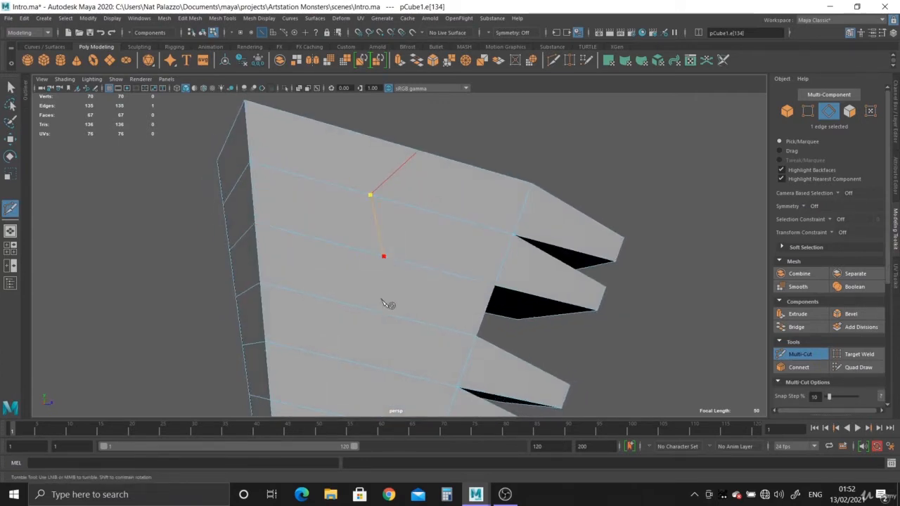
pyautogui.click(349, 363)
pyautogui.keyDown('alt'); pyautogui.moveTo(350, 363); pyautogui.dragTo(357, 261, button='middle'); pyautogui.keyUp('alt')
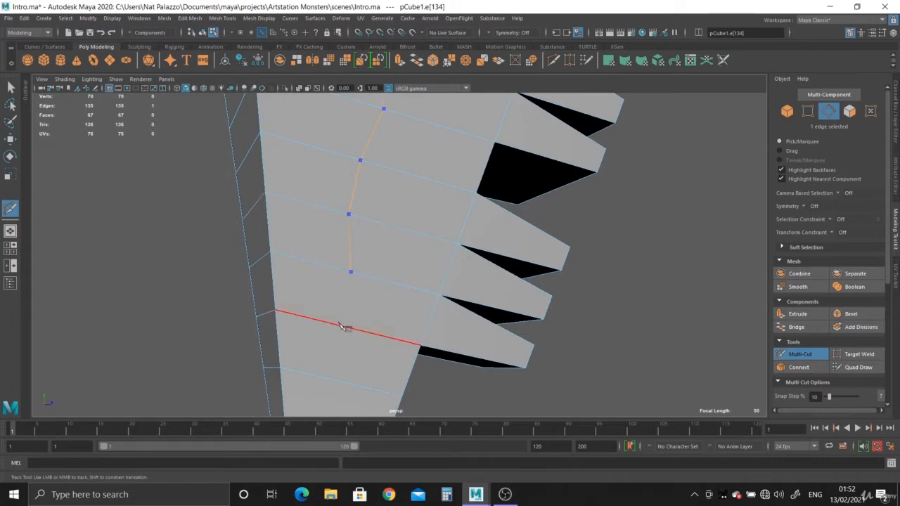
pyautogui.click(349, 350)
pyautogui.click(371, 363)
# Extend the cut line down through the middle of the forearm's horizontal edges and complete the cut
pyautogui.keyDown('alt'); pyautogui.moveTo(372, 351); pyautogui.dragTo(345, 243, button='middle'); pyautogui.keyUp('alt')
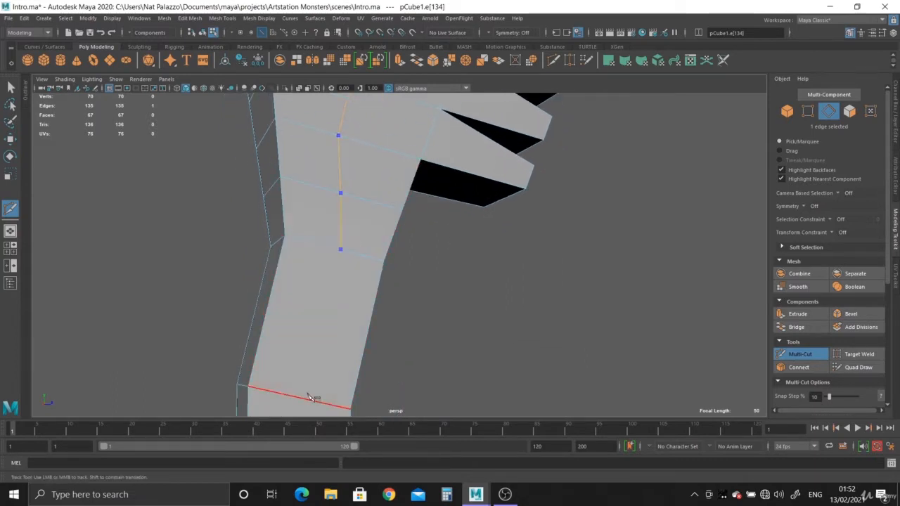
pyautogui.keyDown('alt'); pyautogui.moveTo(334, 334); pyautogui.dragTo(333, 164, button='middle'); pyautogui.keyUp('alt')
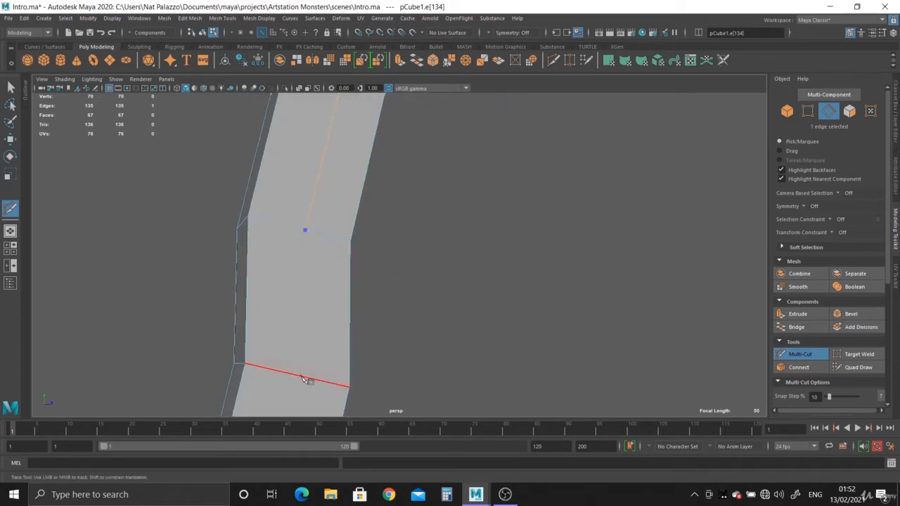
pyautogui.click(303, 377)
pyautogui.rightClick(312, 343)
# Carry the cut on from the lower forearm, across the arm's bottom end face and onto the opposite side
pyautogui.keyDown('alt'); pyautogui.moveTo(320, 349); pyautogui.dragTo(313, 371); pyautogui.keyUp('alt')
pyautogui.keyDown('alt'); pyautogui.moveTo(310, 369); pyautogui.dragTo(270, 267, button='right'); pyautogui.keyUp('alt')
pyautogui.keyDown('alt'); pyautogui.moveTo(270, 268); pyautogui.dragTo(305, 190); pyautogui.keyUp('alt')
pyautogui.keyDown('alt'); pyautogui.moveTo(305, 190); pyautogui.dragTo(292, 220, button='right'); pyautogui.keyUp('alt')
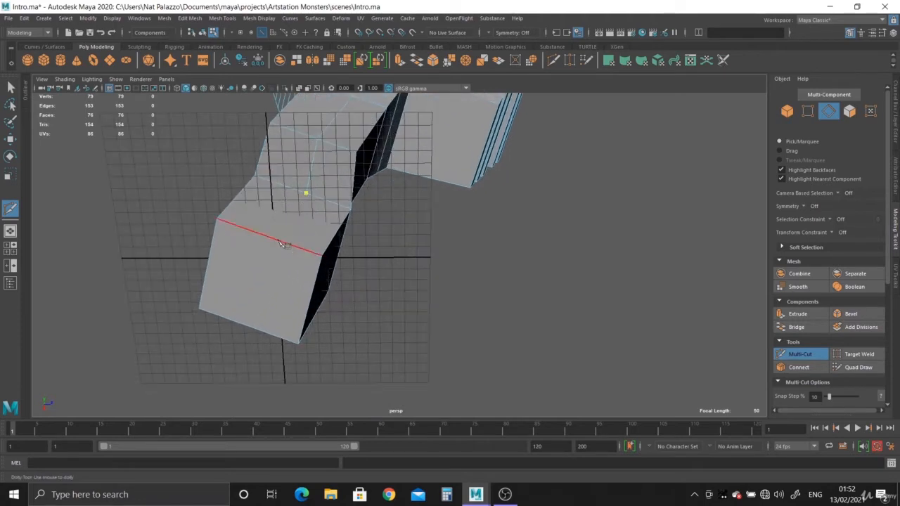
pyautogui.keyDown('alt'); pyautogui.moveTo(257, 327); pyautogui.dragTo(515, 293); pyautogui.keyUp('alt')
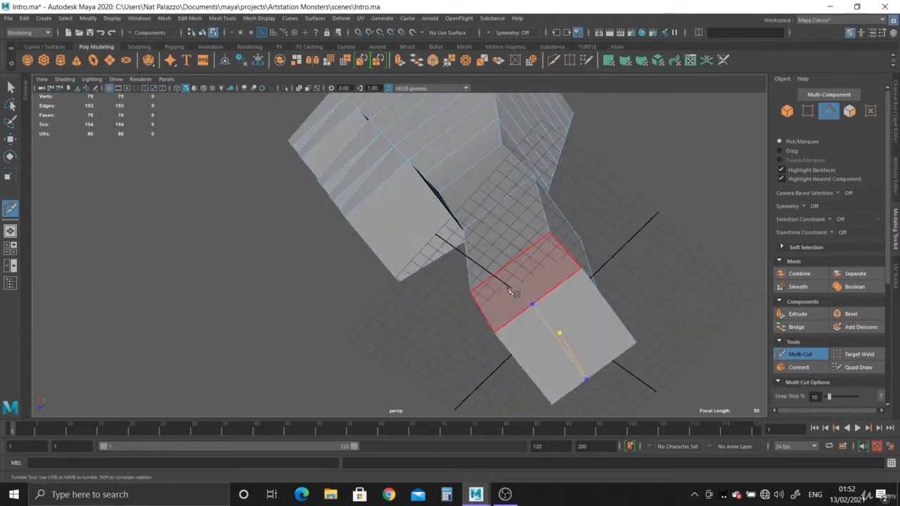
pyautogui.click(508, 265)
pyautogui.rightClick(520, 287)
# Select the complete line of cut edges running down the palm and arm
pyautogui.keyDown('alt'); pyautogui.moveTo(612, 314); pyautogui.dragTo(245, 236); pyautogui.keyUp('alt')
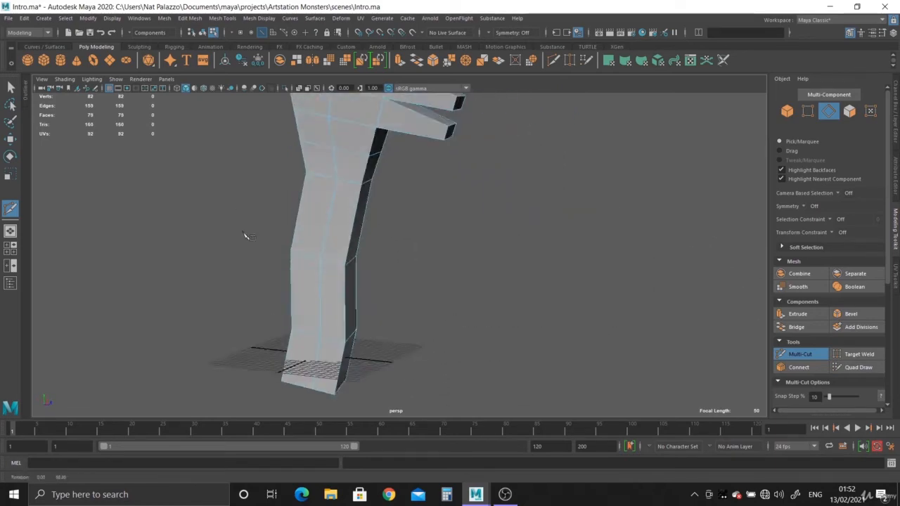
pyautogui.keyDown('alt'); pyautogui.moveTo(332, 210); pyautogui.dragTo(338, 337, button='middle'); pyautogui.keyUp('alt')
pyautogui.scroll(3, 338, 281)
pyautogui.keyDown('alt'); pyautogui.moveTo(341, 189); pyautogui.dragTo(343, 284, button='middle'); pyautogui.keyUp('alt')
pyautogui.scroll(2, 343, 283)
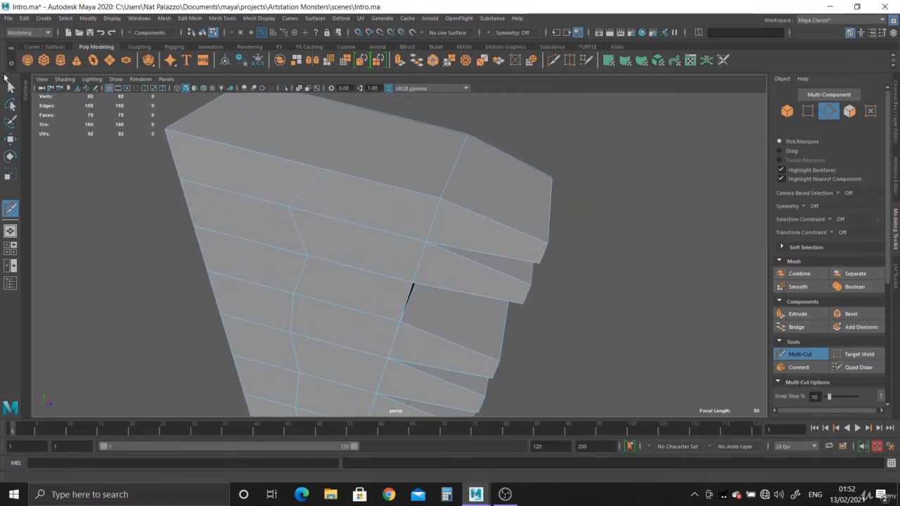
pyautogui.click(11, 85)
pyautogui.moveTo(334, 210); pyautogui.dragTo(332, 184, button='right')
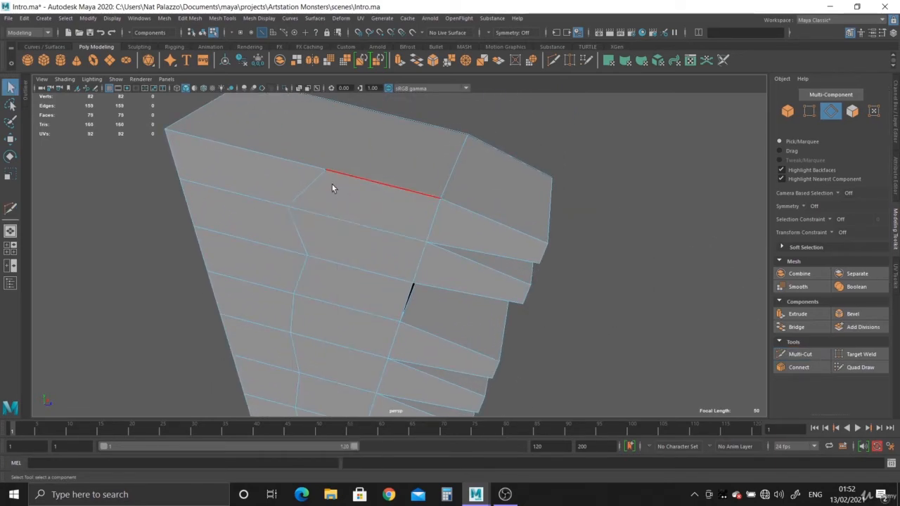
pyautogui.doubleClick(318, 187)
pyautogui.keyDown('alt'); pyautogui.moveTo(321, 246); pyautogui.dragTo(315, 294); pyautogui.keyUp('alt')
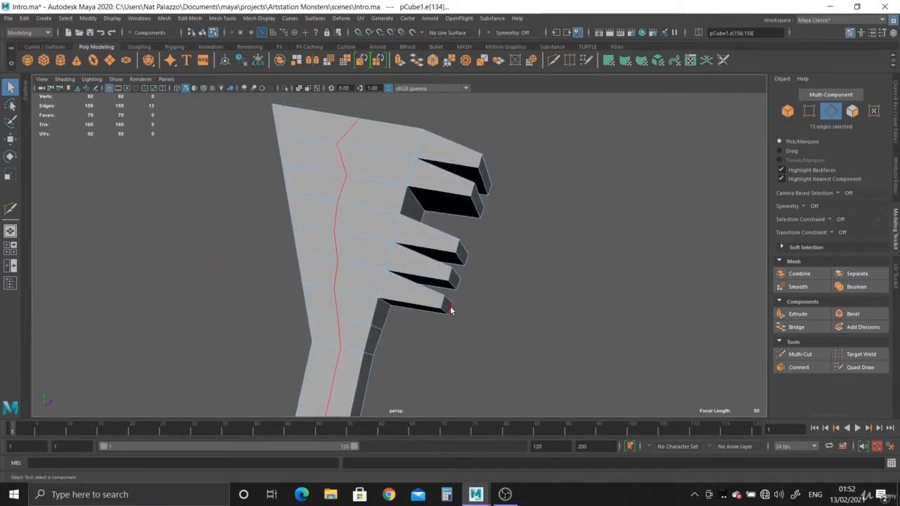
# Delete the selected edge line with an ordinary deletion and undo it
pyautogui.press('Delete')
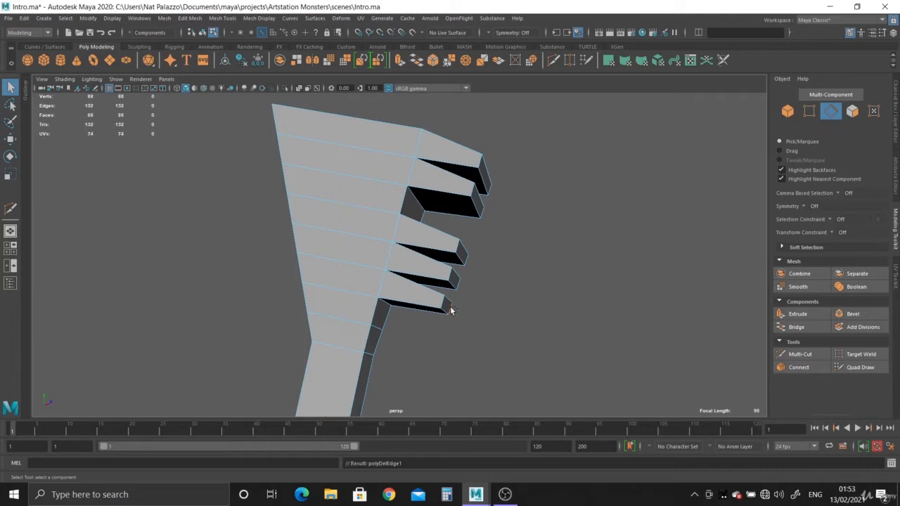
pyautogui.hotkey('ctrl', 'z')
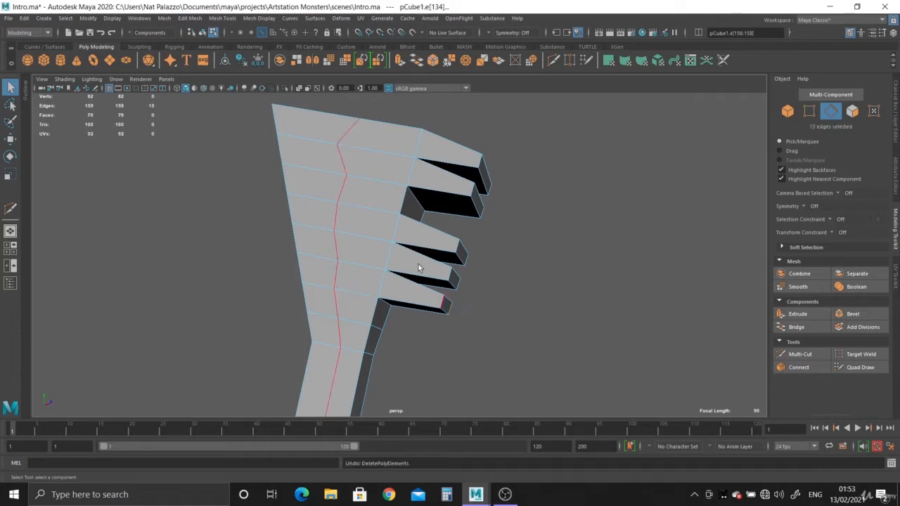
# Remove the selected cut edges along with their vertices using Delete Edge/Vertex
pyautogui.keyDown('alt'); pyautogui.moveTo(374, 205); pyautogui.dragTo(362, 205); pyautogui.keyUp('alt')
pyautogui.scroll(2, 334, 325)
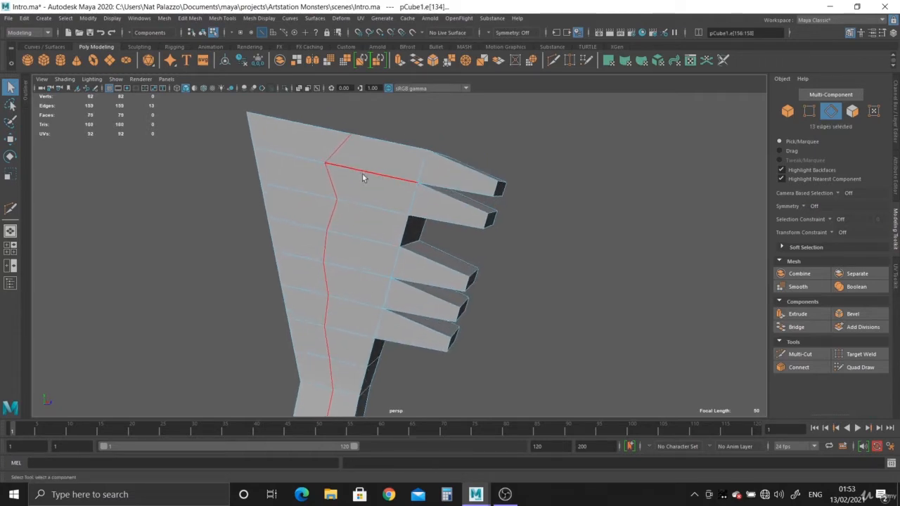
pyautogui.click(191, 19)
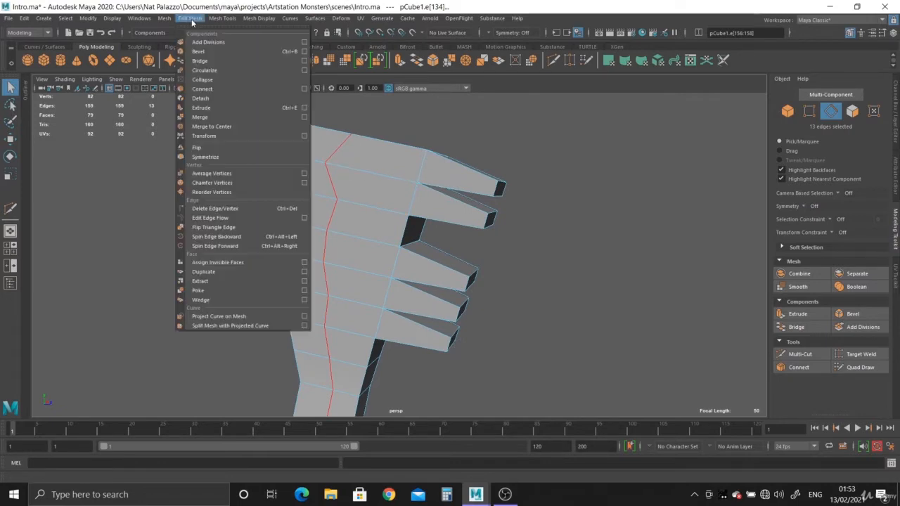
pyautogui.click(218, 208)
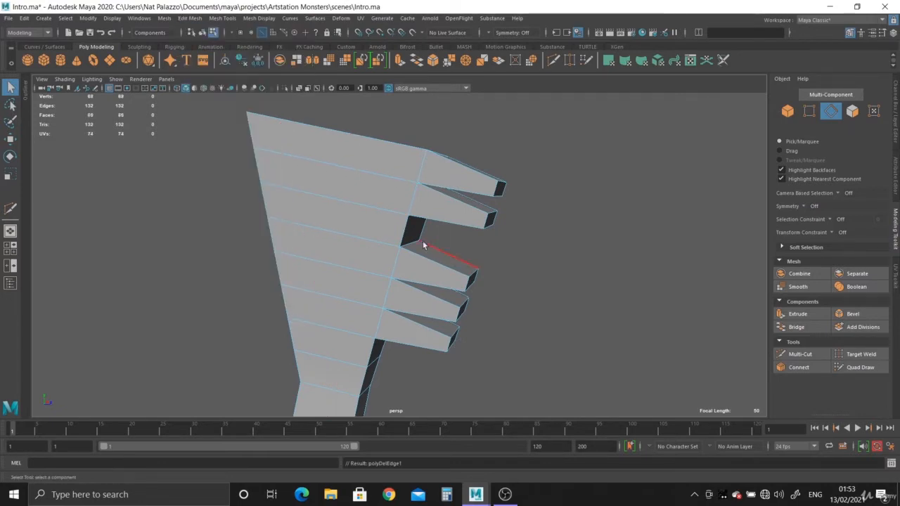
# Insert a Multi-Cut edge loop lengthwise across the palm rows, midway between the finger bases and the opposite side
pyautogui.keyDown('alt'); pyautogui.moveTo(423, 241); pyautogui.dragTo(460, 203); pyautogui.keyUp('alt')
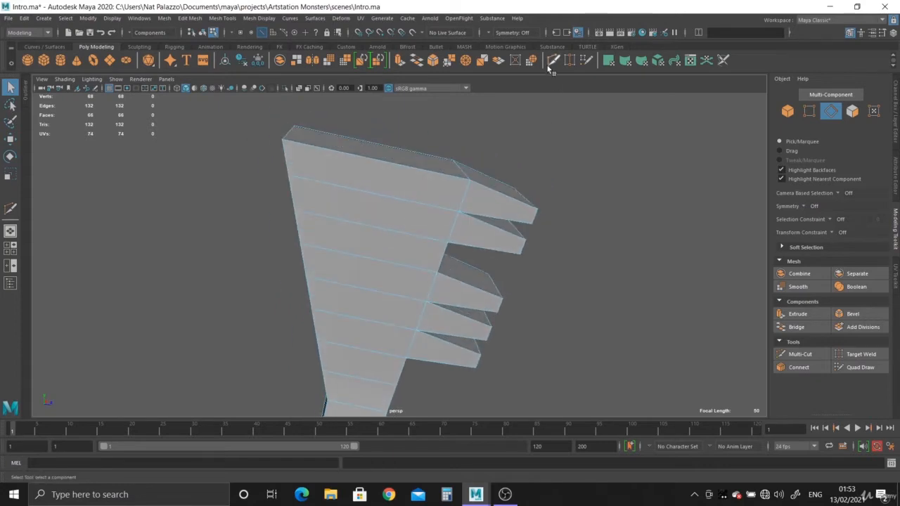
pyautogui.hotkey('ctrl', 'shift', 'x')
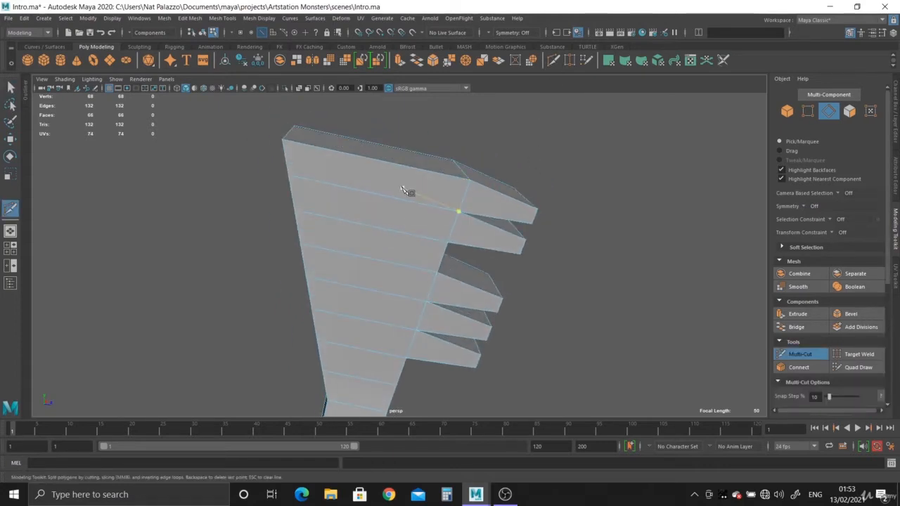
pyautogui.keyDown('alt'); pyautogui.moveTo(416, 206); pyautogui.dragTo(411, 238); pyautogui.keyUp('alt')
pyautogui.scroll(2, 409, 238)
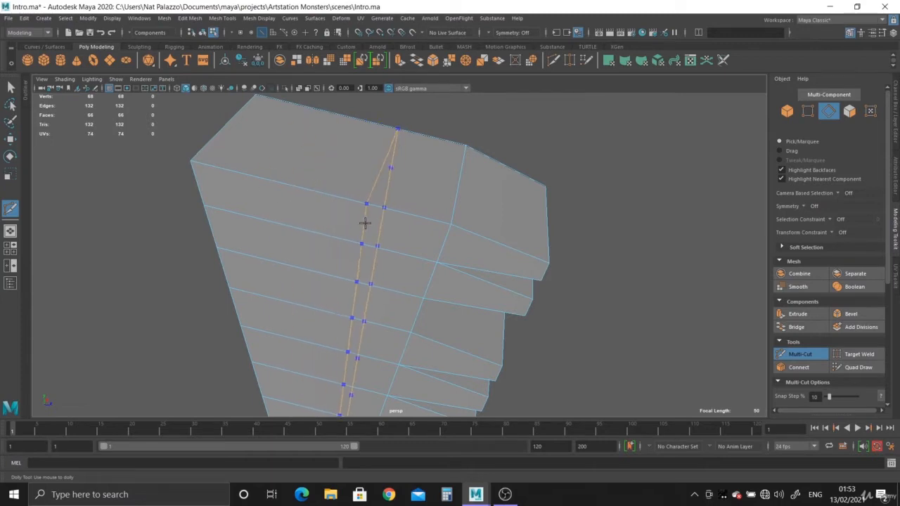
pyautogui.keyDown('ctrl'); pyautogui.click(327, 209); pyautogui.keyUp('ctrl')
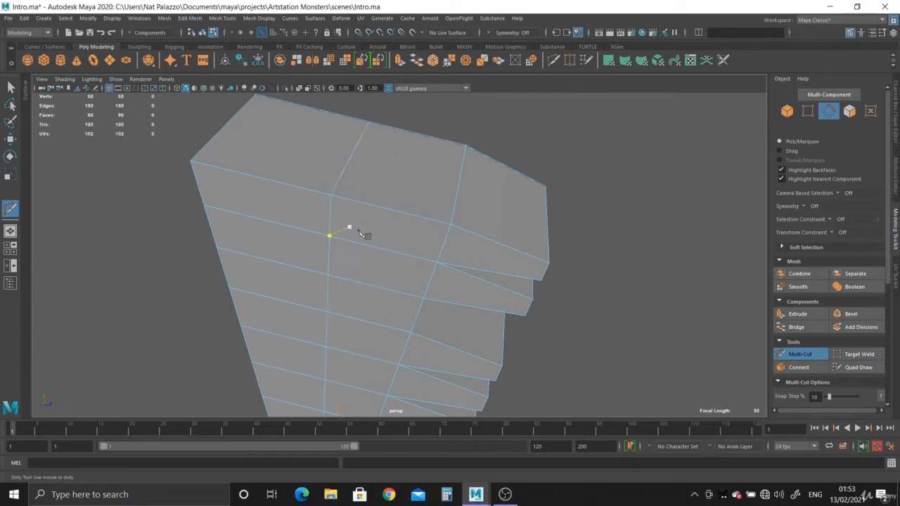
pyautogui.keyDown('alt'); pyautogui.moveTo(413, 246); pyautogui.dragTo(362, 198); pyautogui.keyUp('alt')
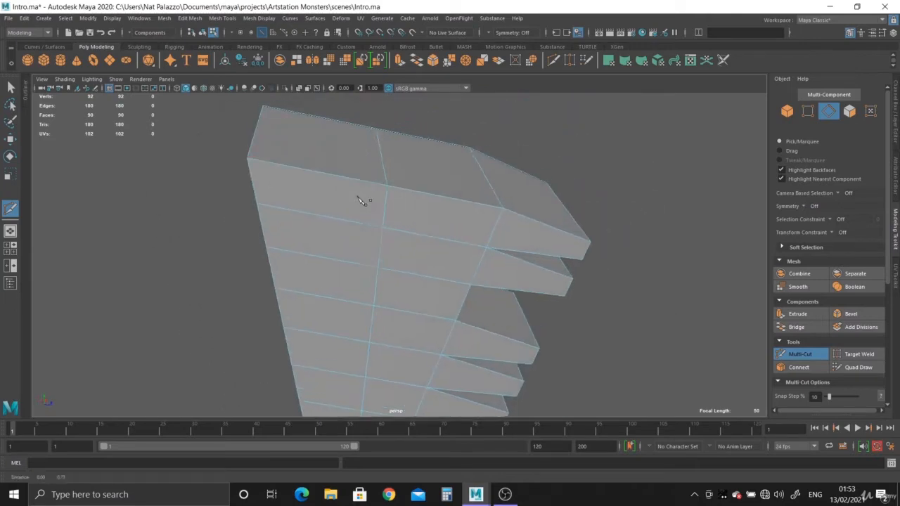
pyautogui.keyDown('alt'); pyautogui.moveTo(363, 198); pyautogui.dragTo(334, 177, button='right'); pyautogui.keyUp('alt')
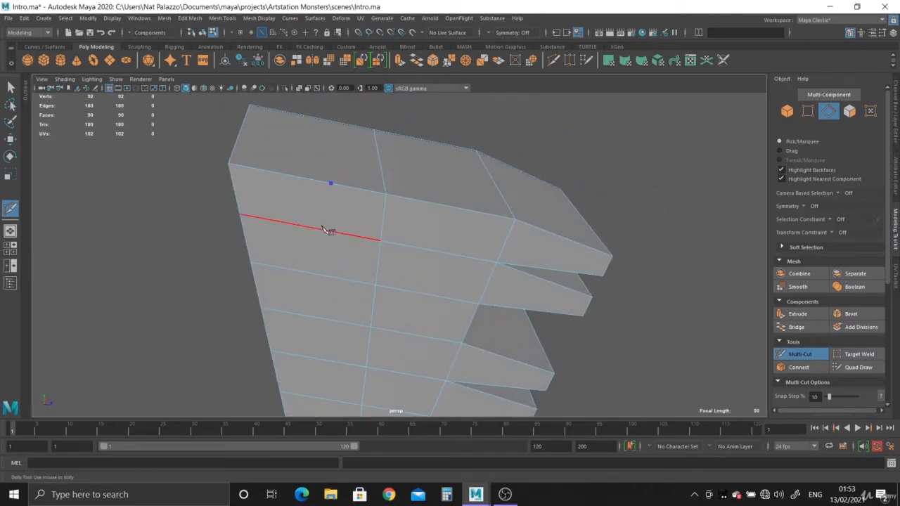
pyautogui.click(335, 280)
pyautogui.press('Return')
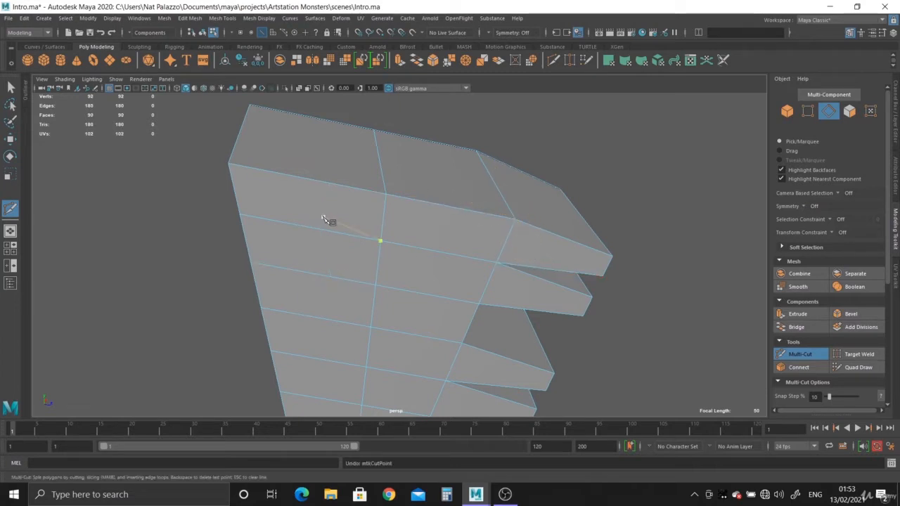
# Cut a closed six-sided outline around the palm's centre edge, spanning three rows from the loop vertex just below the hand's upper end
pyautogui.keyDown('alt'); pyautogui.moveTo(388, 311); pyautogui.dragTo(377, 277); pyautogui.keyUp('alt')
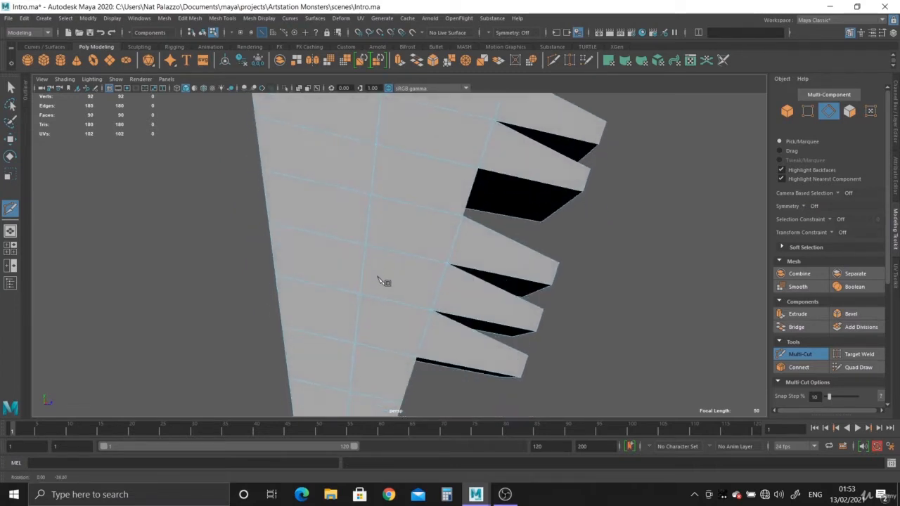
pyautogui.keyDown('alt'); pyautogui.moveTo(370, 184); pyautogui.dragTo(367, 236, button='middle'); pyautogui.keyUp('alt')
pyautogui.keyDown('alt'); pyautogui.moveTo(366, 235); pyautogui.dragTo(404, 259, button='right'); pyautogui.keyUp('alt')
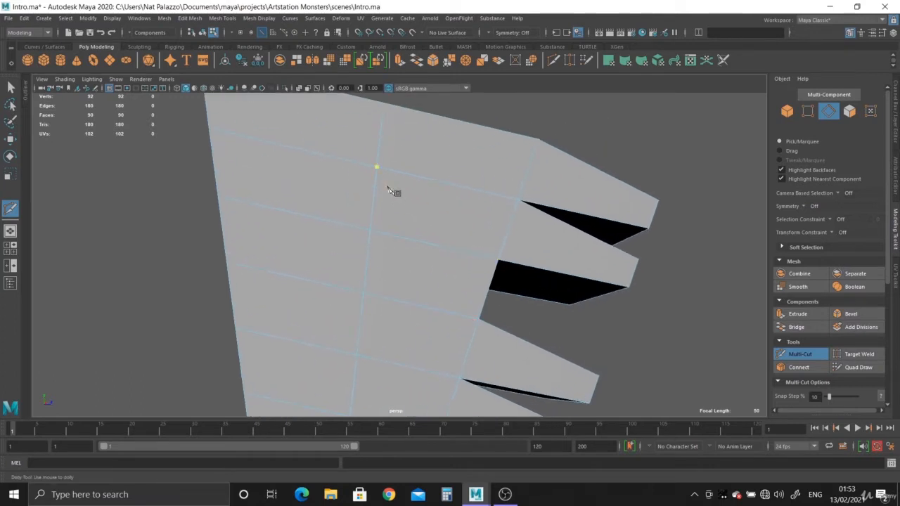
pyautogui.click(377, 167)
pyautogui.click(396, 301)
pyautogui.click(322, 283)
pyautogui.click(364, 165)
pyautogui.press('Return')
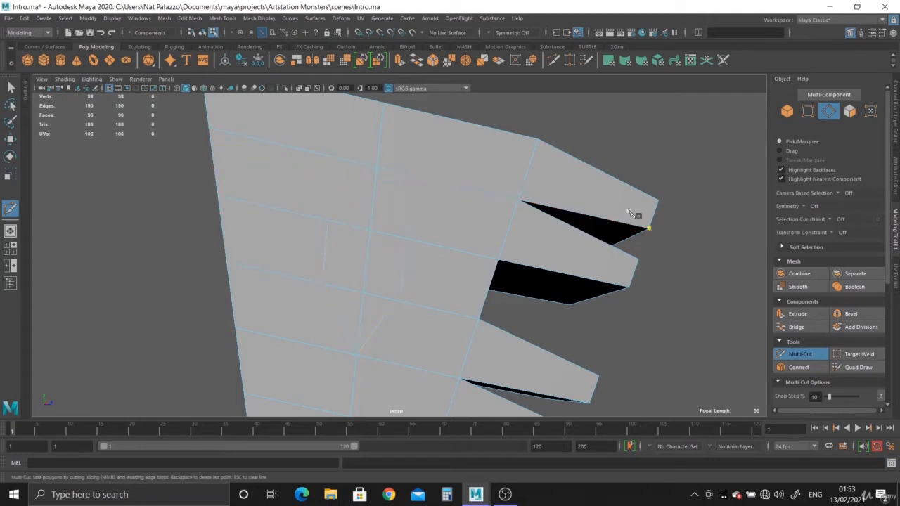
# Examine the outline cut into the palm from several angles, including the finger side
pyautogui.scroll(-2, 556, 257)
pyautogui.keyDown('alt'); pyautogui.moveTo(523, 248); pyautogui.dragTo(377, 213); pyautogui.keyUp('alt')
pyautogui.scroll(2, 373, 224)
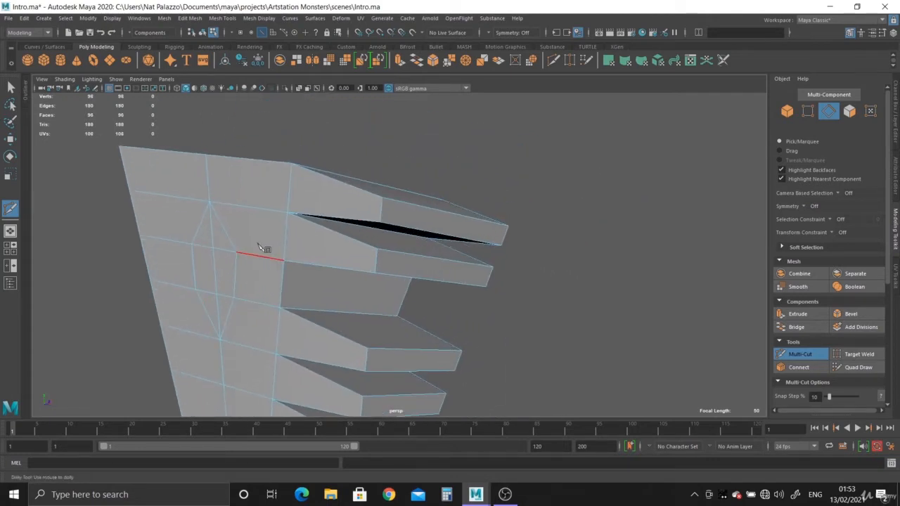
pyautogui.keyDown('alt'); pyautogui.moveTo(200, 309); pyautogui.dragTo(331, 307); pyautogui.keyUp('alt')
pyautogui.scroll(1, 330, 308)
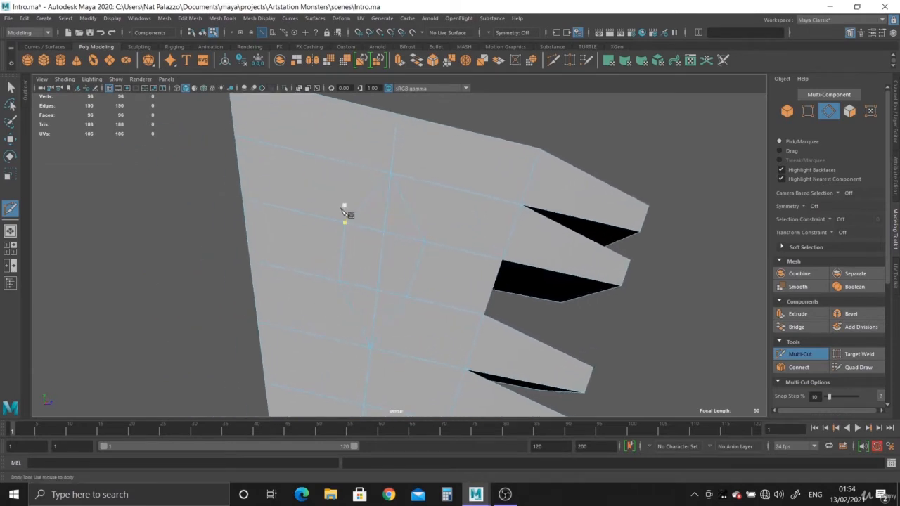
pyautogui.scroll(-3, 424, 289)
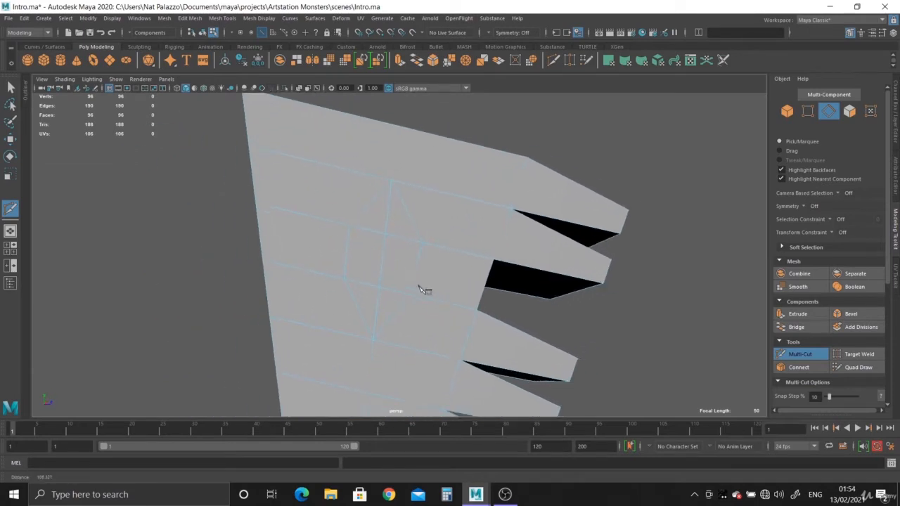
pyautogui.keyDown('alt'); pyautogui.moveTo(357, 262); pyautogui.dragTo(426, 289); pyautogui.keyUp('alt')
pyautogui.keyDown('alt'); pyautogui.moveTo(426, 288); pyautogui.dragTo(379, 289, button='middle'); pyautogui.keyUp('alt')
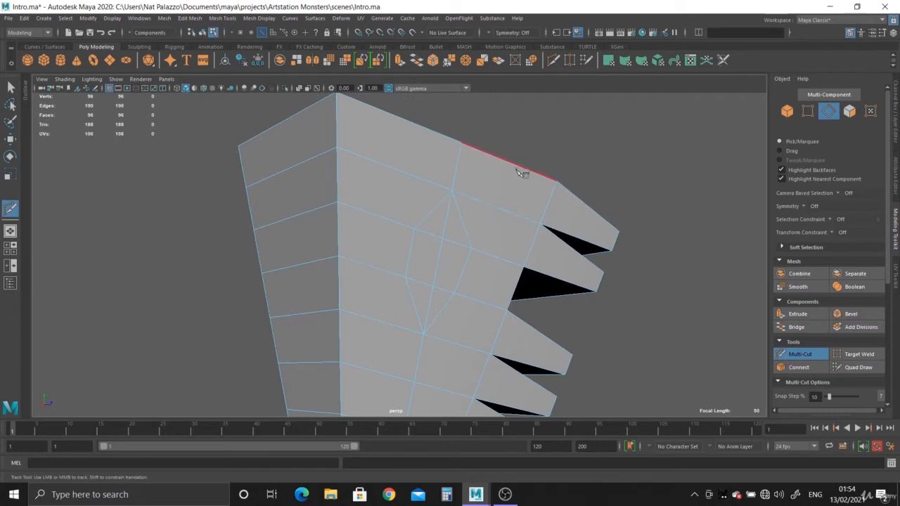
# Try an edge loop down the hand's narrow side face opposite the fingers
pyautogui.click(523, 267)
pyautogui.scroll(-5, 497, 359)
pyautogui.keyDown('alt'); pyautogui.moveTo(398, 271); pyautogui.dragTo(392, 319); pyautogui.keyUp('alt')
pyautogui.keyDown('alt'); pyautogui.moveTo(391, 319); pyautogui.dragTo(392, 253, button='middle'); pyautogui.keyUp('alt')
pyautogui.scroll(3, 403, 263)
pyautogui.keyDown('alt'); pyautogui.moveTo(429, 288); pyautogui.dragTo(488, 269); pyautogui.keyUp('alt')
pyautogui.keyDown('alt'); pyautogui.moveTo(488, 269); pyautogui.dragTo(500, 246, button='middle'); pyautogui.keyUp('alt')
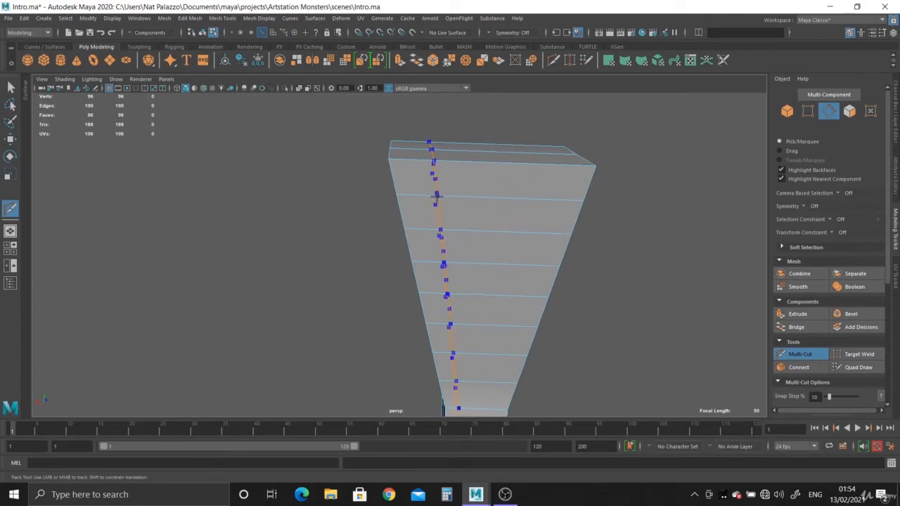
pyautogui.keyDown('ctrl'); pyautogui.click(487, 214); pyautogui.keyUp('ctrl')
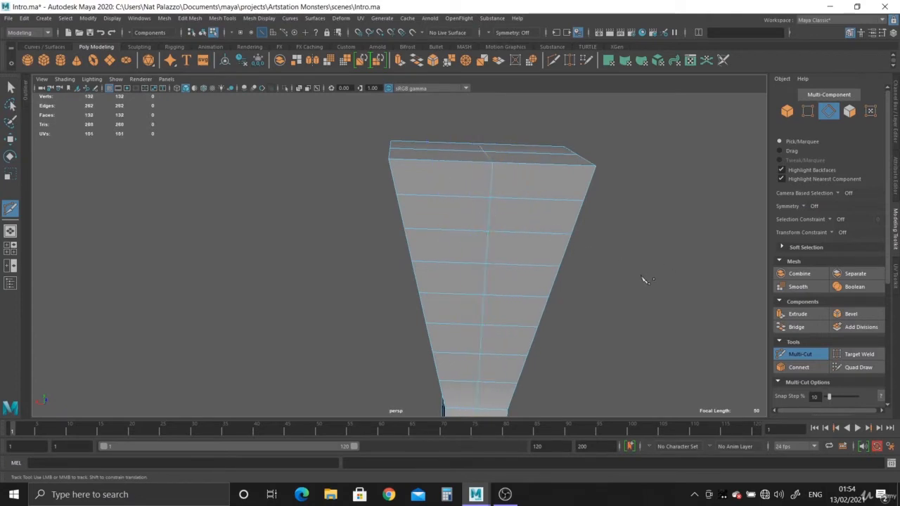
# Insert an edge loop lengthwise down the middle of the narrow side face opposite the fingers
pyautogui.keyDown('alt'); pyautogui.moveTo(620, 280); pyautogui.dragTo(450, 309, button='right'); pyautogui.keyUp('alt')
pyautogui.keyDown('alt'); pyautogui.moveTo(447, 278); pyautogui.dragTo(448, 265, button='middle'); pyautogui.keyUp('alt')
pyautogui.keyDown('alt'); pyautogui.moveTo(448, 265); pyautogui.dragTo(474, 258, button='right'); pyautogui.keyUp('alt')
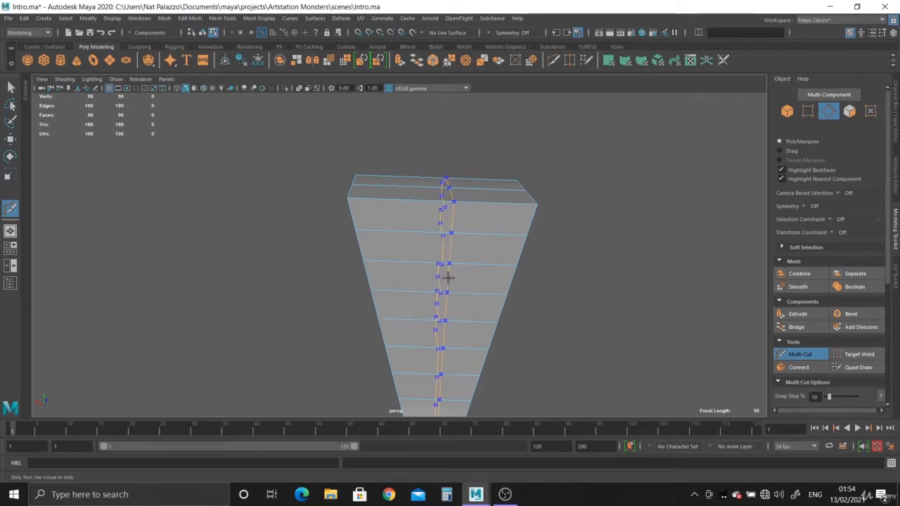
pyautogui.keyDown('ctrl'); pyautogui.click(446, 278); pyautogui.keyUp('ctrl')
# Examine the lengthwise edge loop along the narrow side, from the forearm up to the hand's upper end
pyautogui.keyDown('alt'); pyautogui.moveTo(560, 378); pyautogui.dragTo(556, 283, button='middle'); pyautogui.keyUp('alt')
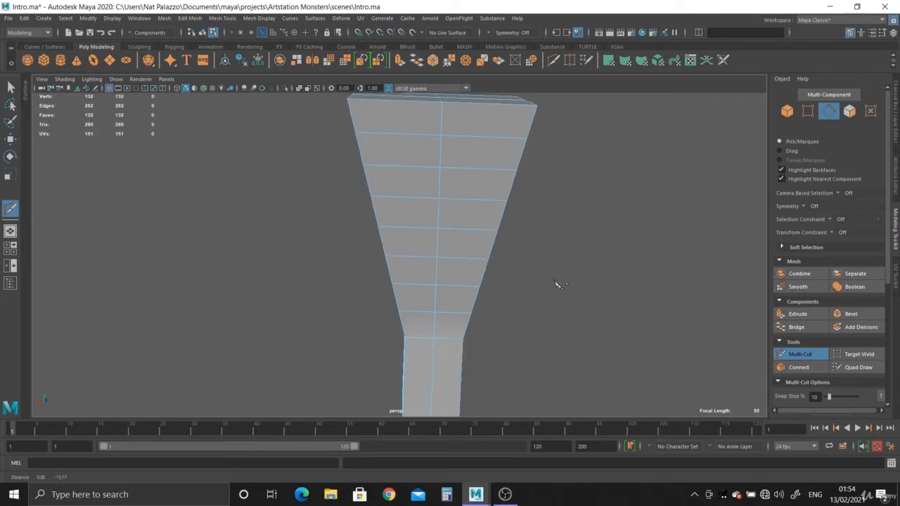
pyautogui.scroll(-5, 552, 282)
pyautogui.moveTo(448, 379)
pyautogui.keyDown('alt'); pyautogui.mouseDown()
pyautogui.moveTo(456, 315)
pyautogui.moveTo(443, 387)
pyautogui.mouseUp(); pyautogui.keyUp('alt')
pyautogui.keyDown('alt'); pyautogui.moveTo(439, 250); pyautogui.dragTo(457, 309, button='middle'); pyautogui.keyUp('alt')
pyautogui.scroll(1, 457, 308)
pyautogui.keyDown('alt'); pyautogui.moveTo(459, 311); pyautogui.dragTo(502, 360); pyautogui.keyUp('alt')
pyautogui.scroll(4, 502, 361)
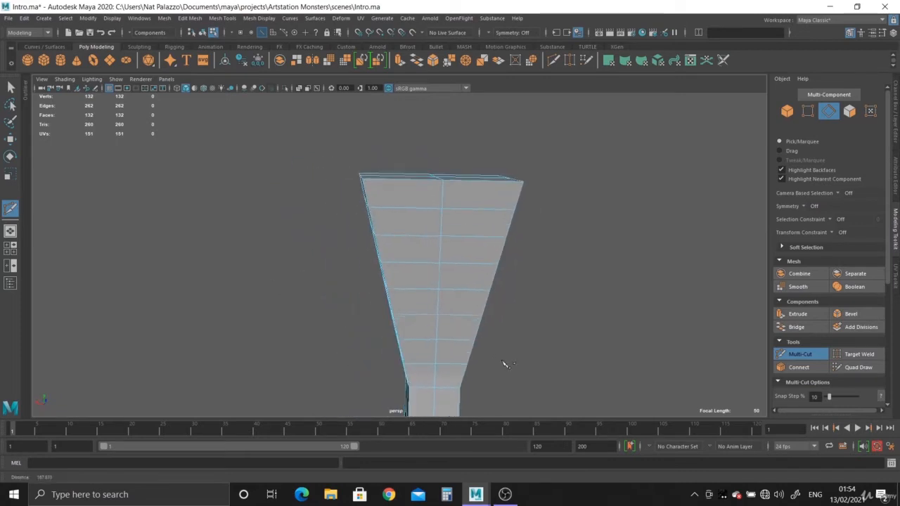
pyautogui.keyDown('alt'); pyautogui.moveTo(508, 286); pyautogui.dragTo(482, 344, button='middle'); pyautogui.keyUp('alt')
pyautogui.scroll(3, 509, 342)
pyautogui.scroll(3, 472, 331)
pyautogui.click(413, 257)
pyautogui.click(415, 177)
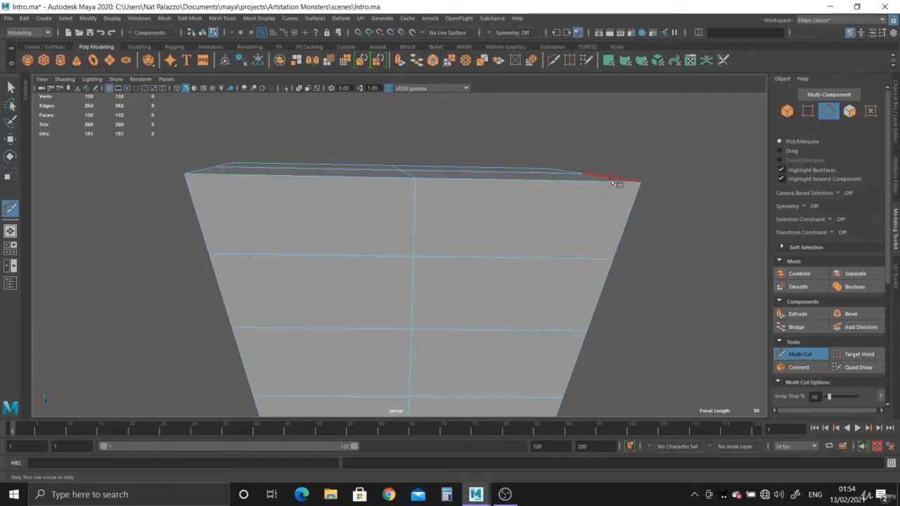
pyautogui.click(562, 220)
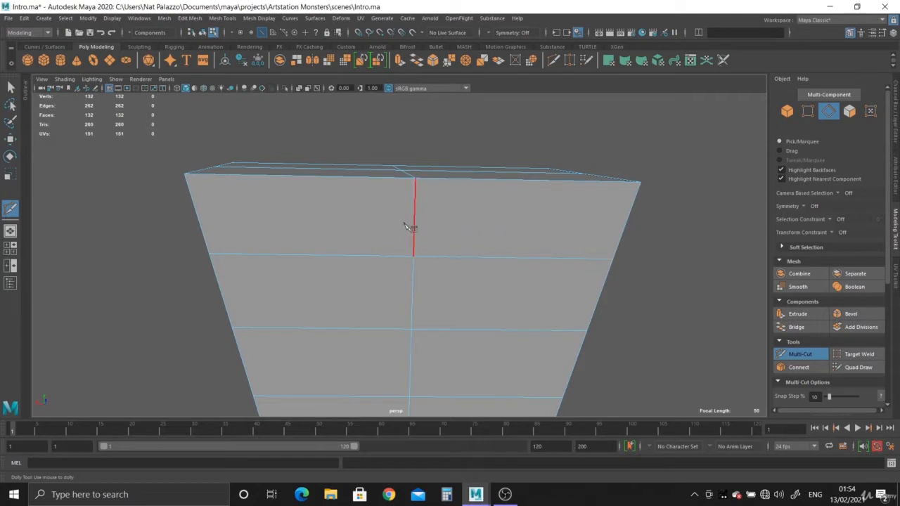
# Cut edges from the palm outline's two upper side corners to the border vertices one row up, on the back side and finger side
pyautogui.keyDown('alt'); pyautogui.moveTo(498, 222); pyautogui.dragTo(397, 263); pyautogui.keyUp('alt')
pyautogui.keyDown('alt'); pyautogui.moveTo(397, 264); pyautogui.dragTo(474, 267, button='right'); pyautogui.keyUp('alt')
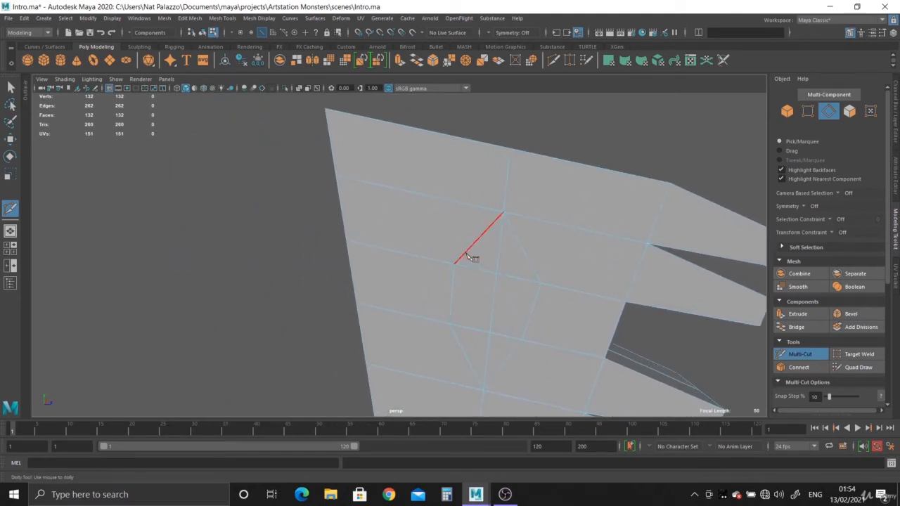
pyautogui.click(454, 264)
pyautogui.rightClick(430, 216)
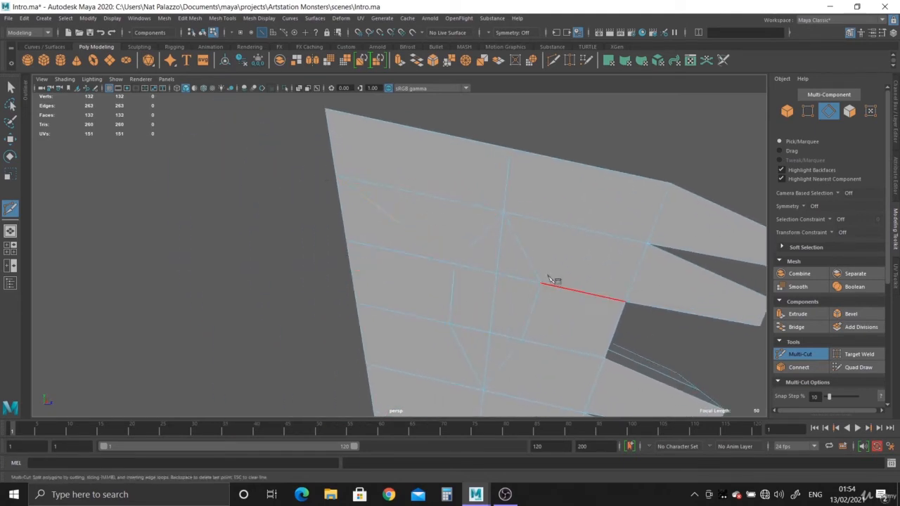
pyautogui.click(540, 282)
pyautogui.click(649, 244)
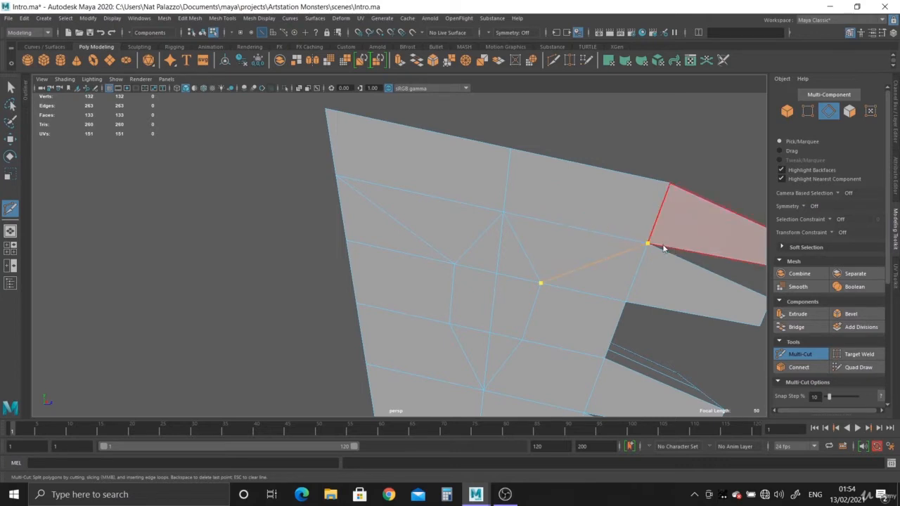
pyautogui.rightClick(604, 284)
# Cut edges from the palm outline's lowest vertex to the border vertices one row down, on both the finger side and the back side
pyautogui.keyDown('alt'); pyautogui.moveTo(551, 319); pyautogui.dragTo(551, 224, button='middle'); pyautogui.keyUp('alt')
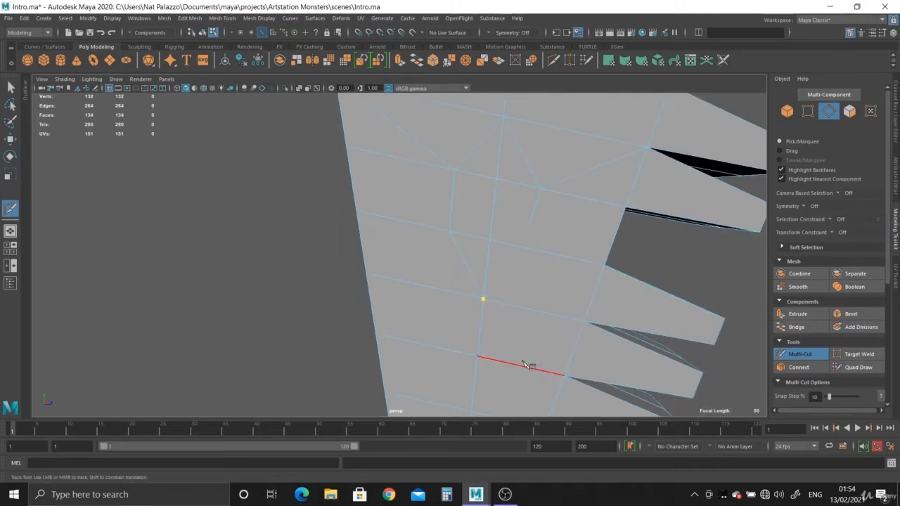
pyautogui.click(566, 375)
pyautogui.rightClick(540, 355)
pyautogui.click(483, 299)
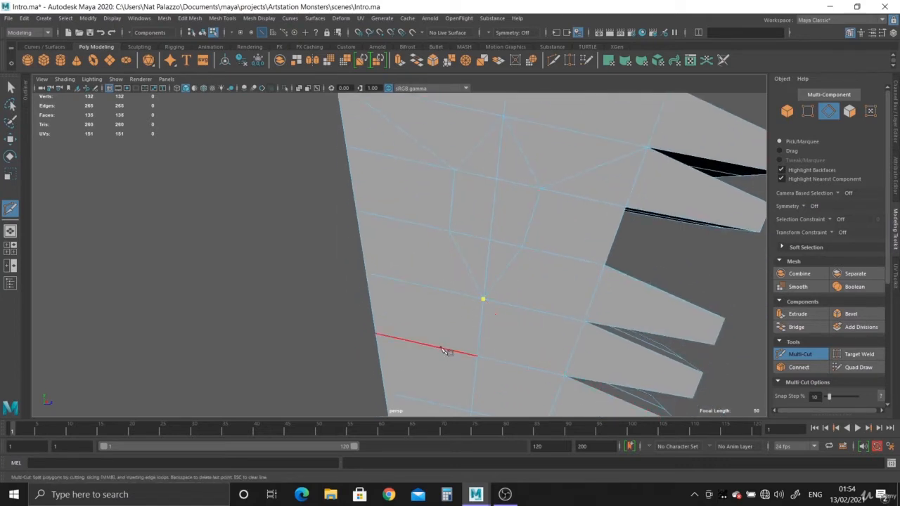
pyautogui.click(374, 333)
pyautogui.rightClick(453, 314)
# Select the six faces inside the palm outline
pyautogui.keyDown('alt'); pyautogui.moveTo(484, 279); pyautogui.dragTo(302, 233, button='right'); pyautogui.keyUp('alt')
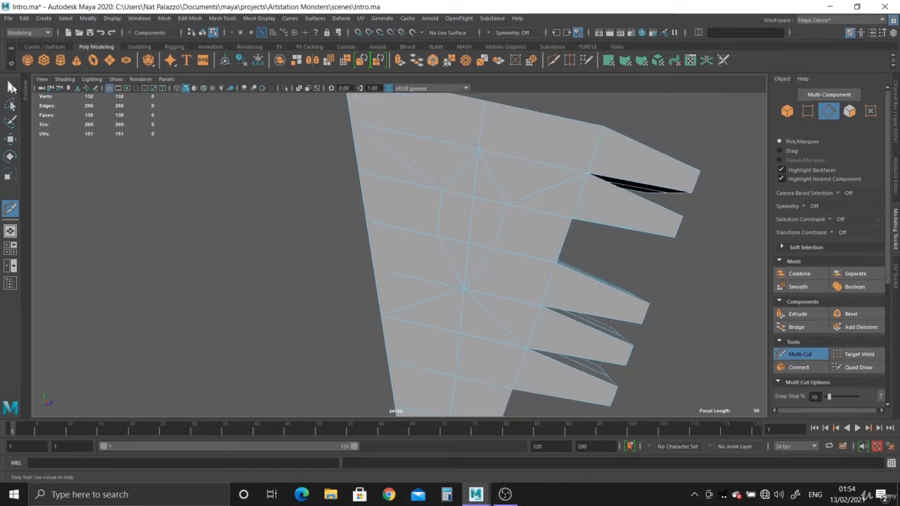
pyautogui.click(10, 86)
pyautogui.moveTo(518, 209); pyautogui.dragTo(506, 232, button='right')
pyautogui.click(466, 187)
pyautogui.keyDown('shift'); pyautogui.click(464, 218); pyautogui.keyUp('shift')
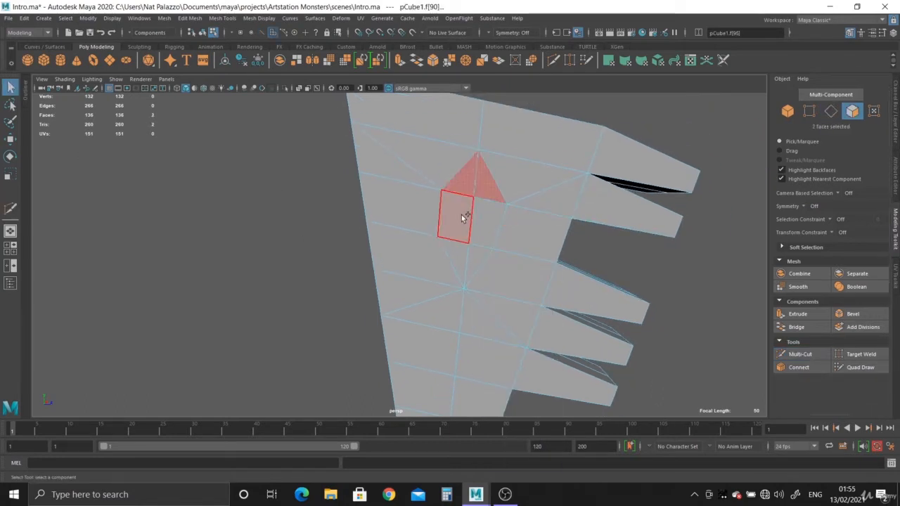
pyautogui.keyDown('shift'); pyautogui.click(462, 255); pyautogui.keyUp('shift')
pyautogui.keyDown('shift'); pyautogui.click(476, 257); pyautogui.keyUp('shift')
pyautogui.keyDown('shift'); pyautogui.click(491, 217); pyautogui.keyUp('shift')
pyautogui.keyDown('shift'); pyautogui.click(440, 123); pyautogui.keyUp('shift')
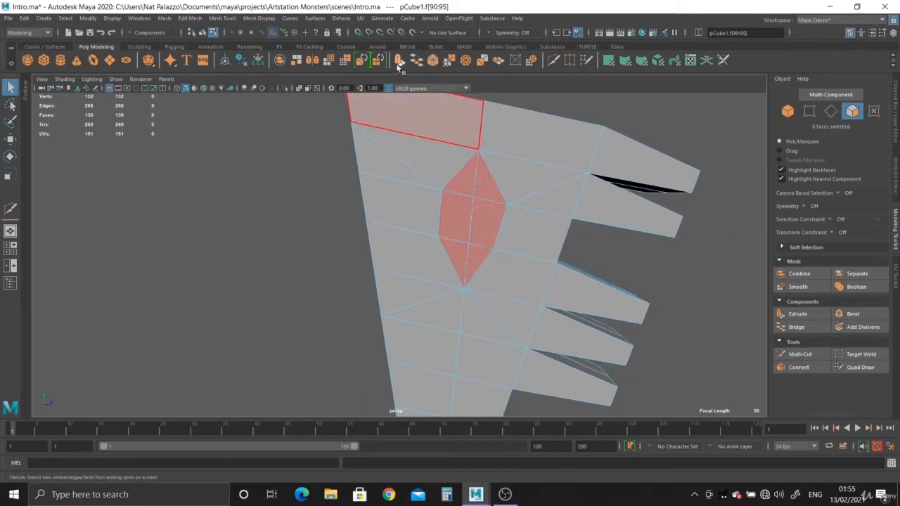
# Extrude the selected palm faces outward into a protruding block and return to object selection
pyautogui.click(399, 65)
pyautogui.keyDown('alt'); pyautogui.moveTo(488, 199); pyautogui.dragTo(243, 209); pyautogui.keyUp('alt')
pyautogui.moveTo(384, 179); pyautogui.dragTo(436, 154, button='right')
pyautogui.keyDown('alt'); pyautogui.moveTo(329, 235); pyautogui.dragTo(521, 153); pyautogui.keyUp('alt')
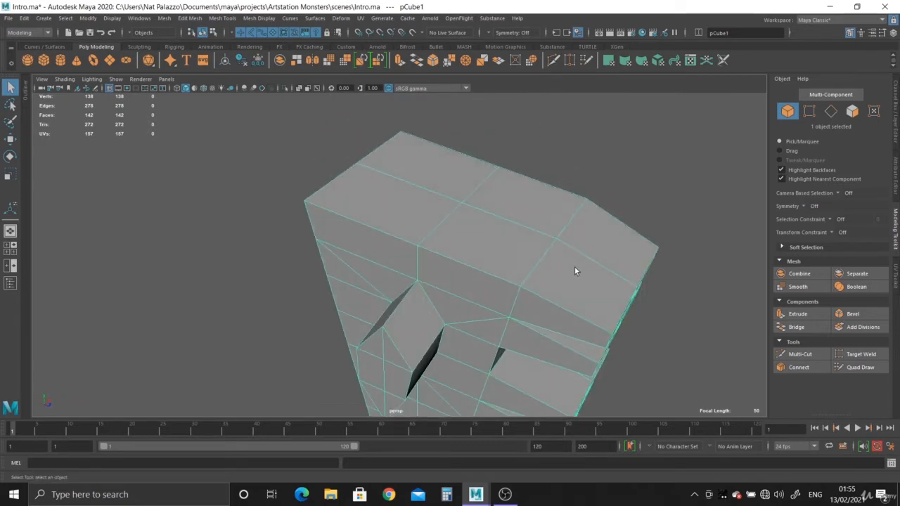
# Cut an edge on the hand's upper end face between the midpoints of the finger-base edge and the mid-palm edge
pyautogui.hotkey('ctrl', 'shift', 'x')
pyautogui.keyDown('alt'); pyautogui.moveTo(574, 270); pyautogui.dragTo(507, 267); pyautogui.keyUp('alt')
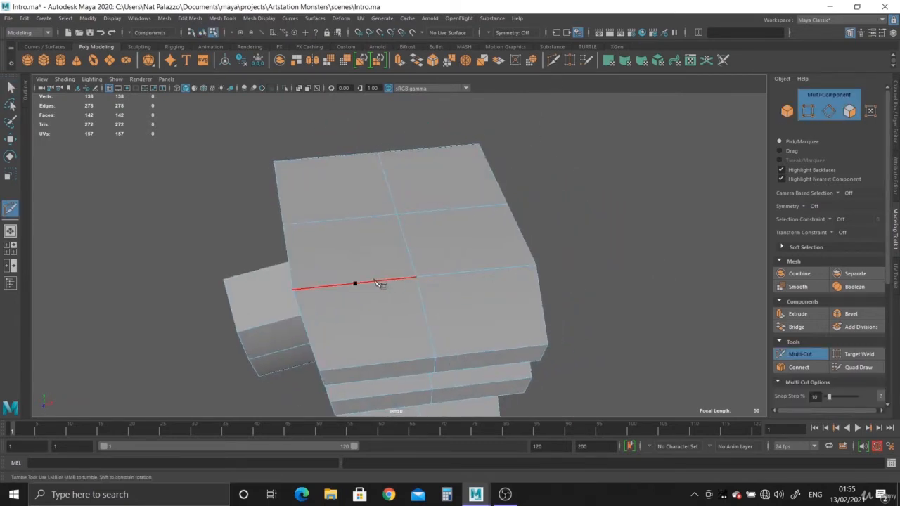
pyautogui.keyDown('alt'); pyautogui.moveTo(388, 298); pyautogui.dragTo(394, 271, button='middle'); pyautogui.keyUp('alt')
pyautogui.keyDown('alt'); pyautogui.moveTo(393, 270); pyautogui.dragTo(430, 317, button='right'); pyautogui.keyUp('alt')
pyautogui.keyDown('alt'); pyautogui.moveTo(430, 317); pyautogui.dragTo(466, 309); pyautogui.keyUp('alt')
pyautogui.keyDown('alt'); pyautogui.moveTo(466, 309); pyautogui.dragTo(482, 313, button='right'); pyautogui.keyUp('alt')
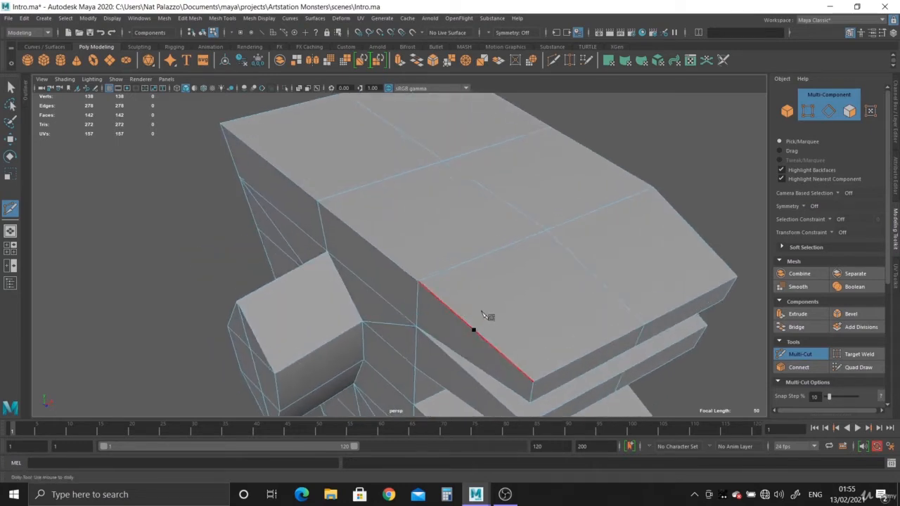
pyautogui.keyDown('alt'); pyautogui.moveTo(482, 316); pyautogui.dragTo(476, 313); pyautogui.keyUp('alt')
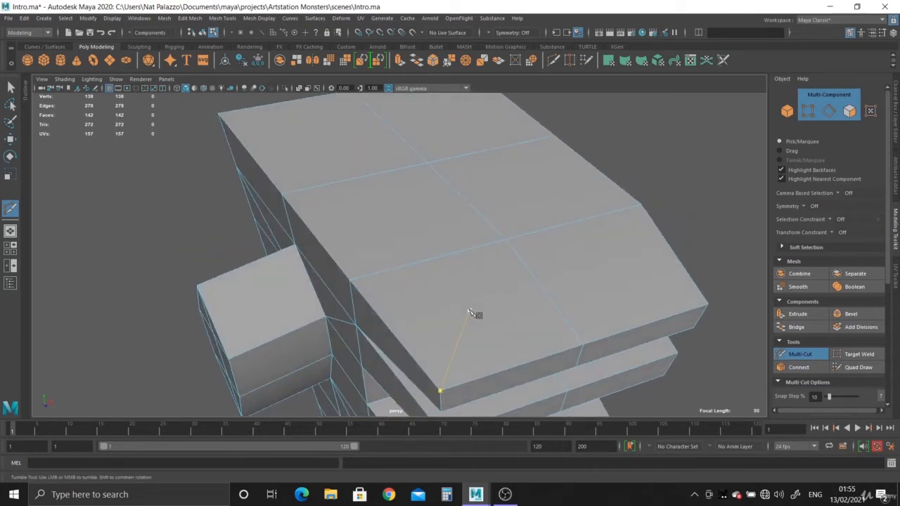
pyautogui.click(430, 260)
pyautogui.click(358, 177)
pyautogui.rightClick(392, 207)
# Continue the end-face cut from its mid-palm end to the midpoint of the border edge opposite the fingers
pyautogui.keyDown('alt'); pyautogui.moveTo(393, 209); pyautogui.dragTo(515, 252); pyautogui.keyUp('alt')
pyautogui.keyDown('alt'); pyautogui.moveTo(515, 252); pyautogui.dragTo(426, 253, button='middle'); pyautogui.keyUp('alt')
pyautogui.click(453, 208)
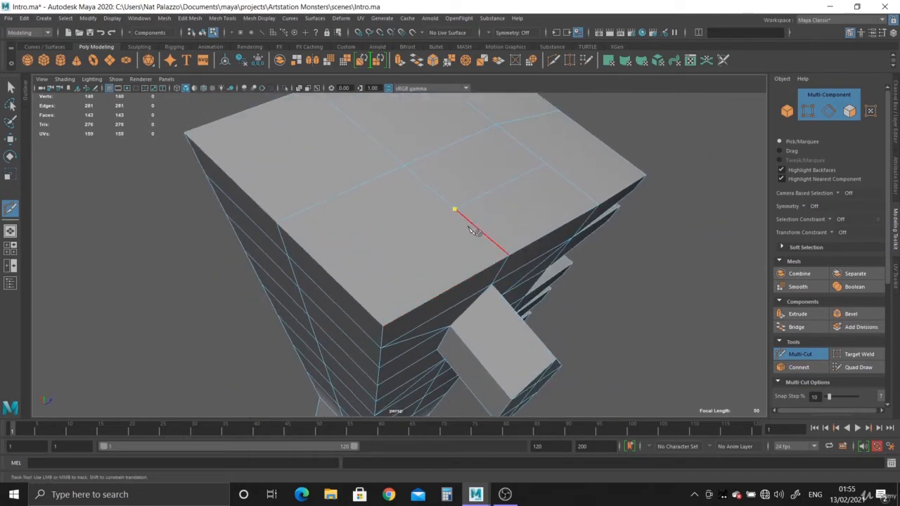
pyautogui.click(329, 271)
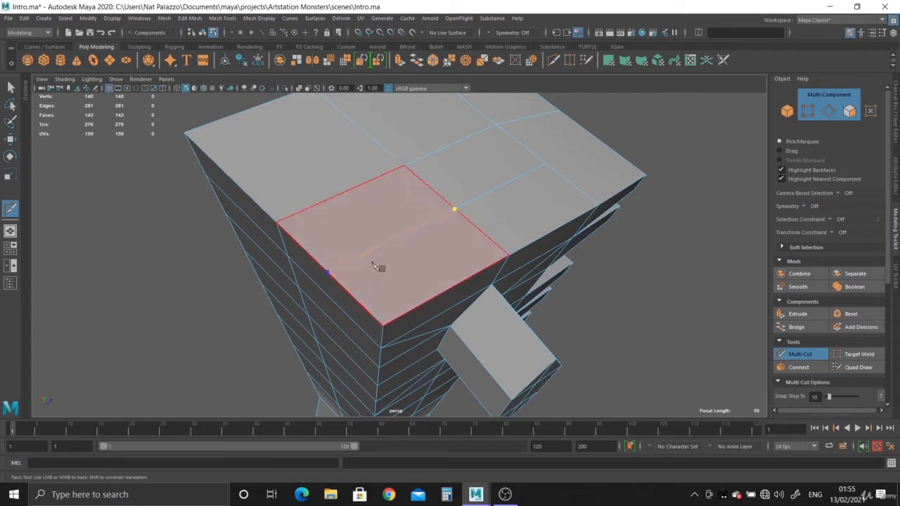
pyautogui.rightClick(374, 263)
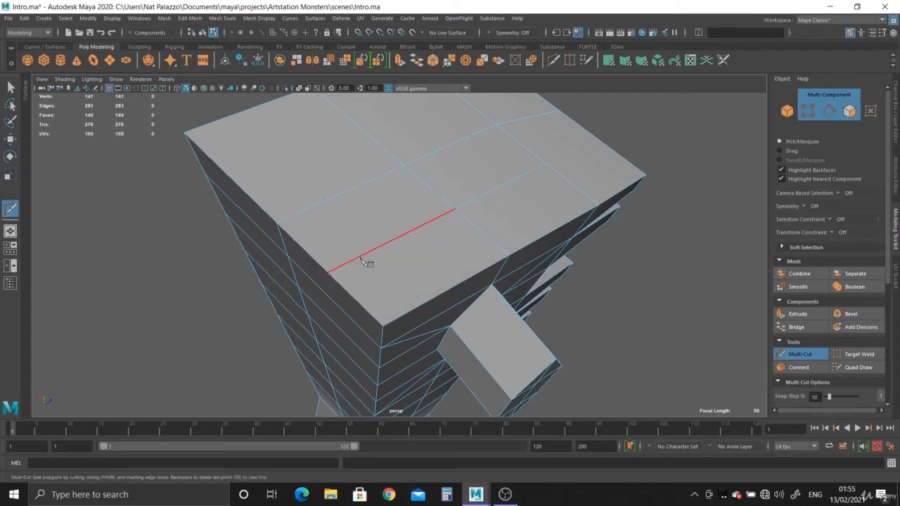
# Cut from that border vertex down through the first three rows of the hand's side opposite the fingers, following the edge midpoints
pyautogui.keyDown('alt'); pyautogui.moveTo(359, 276); pyautogui.dragTo(402, 211); pyautogui.keyUp('alt')
pyautogui.click(412, 216)
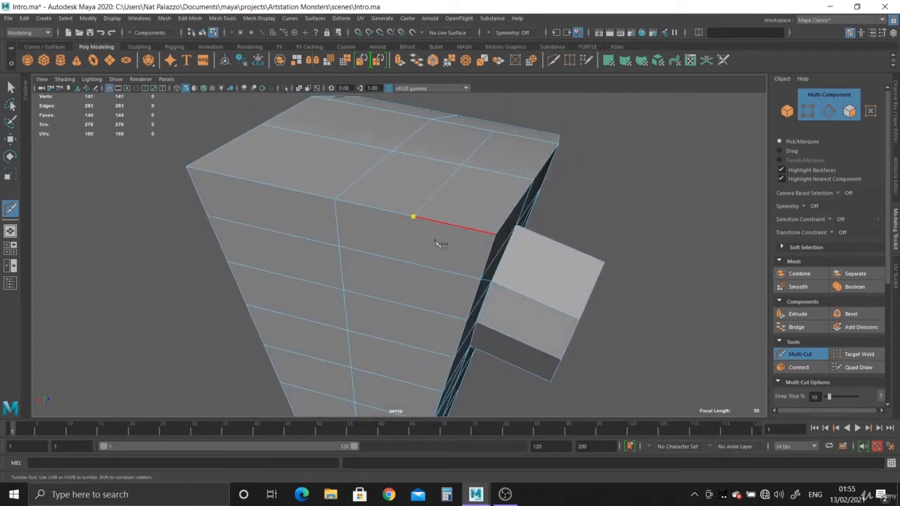
pyautogui.click(408, 262)
pyautogui.click(404, 303)
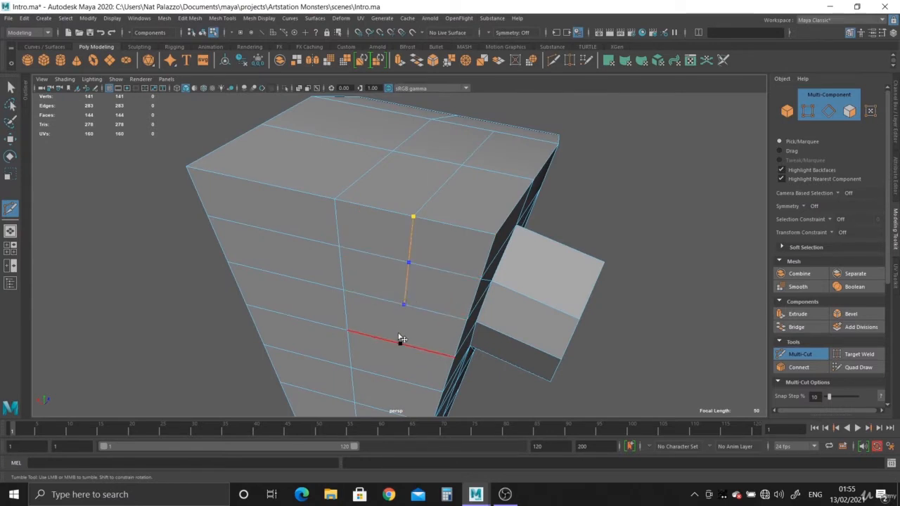
pyautogui.click(401, 343)
pyautogui.rightClick(416, 329)
# Extend the cut from its lowest vertex in one straight line across the next four rows toward the wrist
pyautogui.keyDown('alt'); pyautogui.moveTo(419, 333); pyautogui.dragTo(418, 217, button='middle'); pyautogui.keyUp('alt')
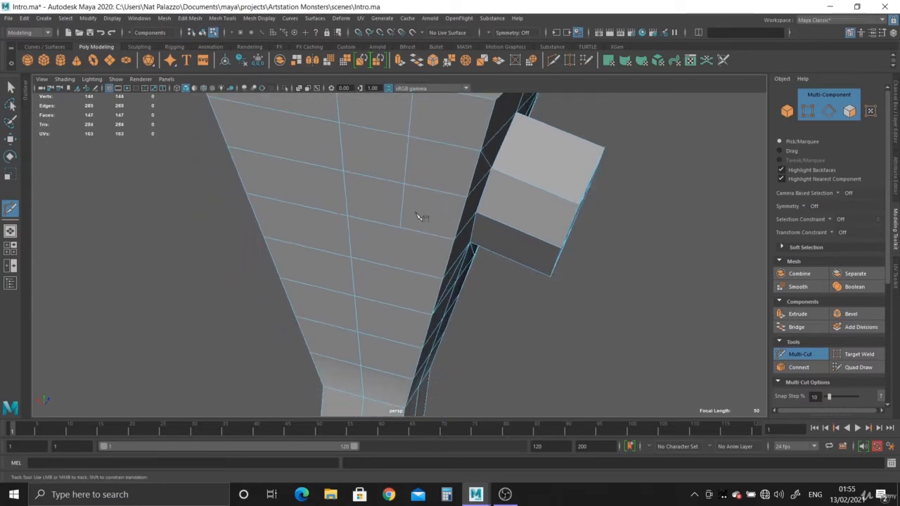
pyautogui.click(399, 227)
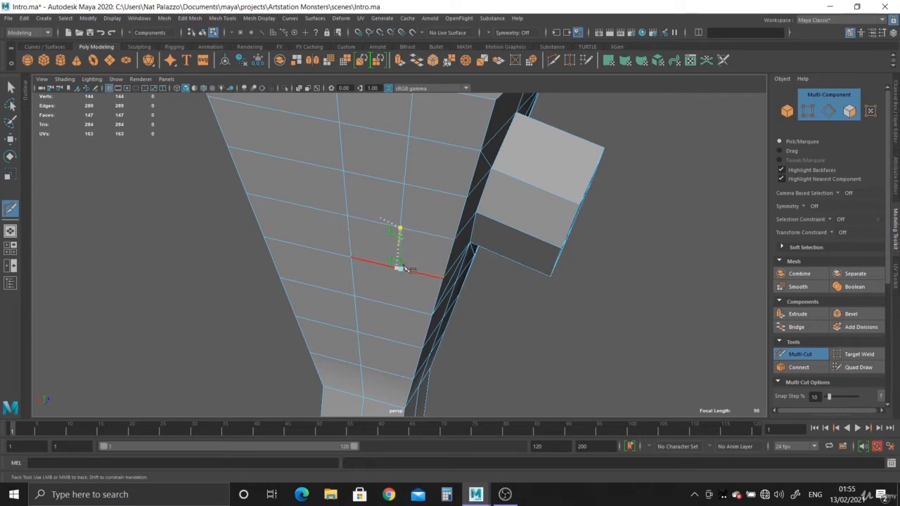
pyautogui.keyDown('alt'); pyautogui.moveTo(488, 297); pyautogui.dragTo(438, 178); pyautogui.keyUp('alt')
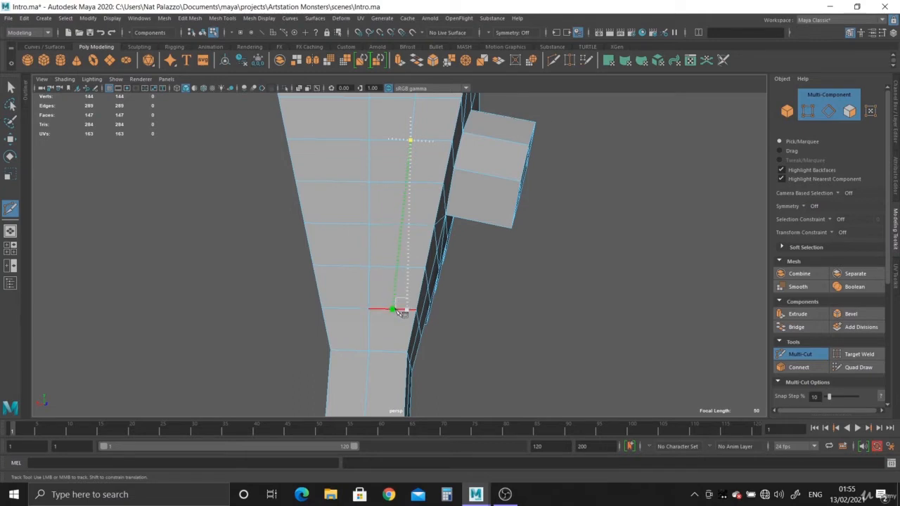
pyautogui.click(395, 310)
pyautogui.press('Return')
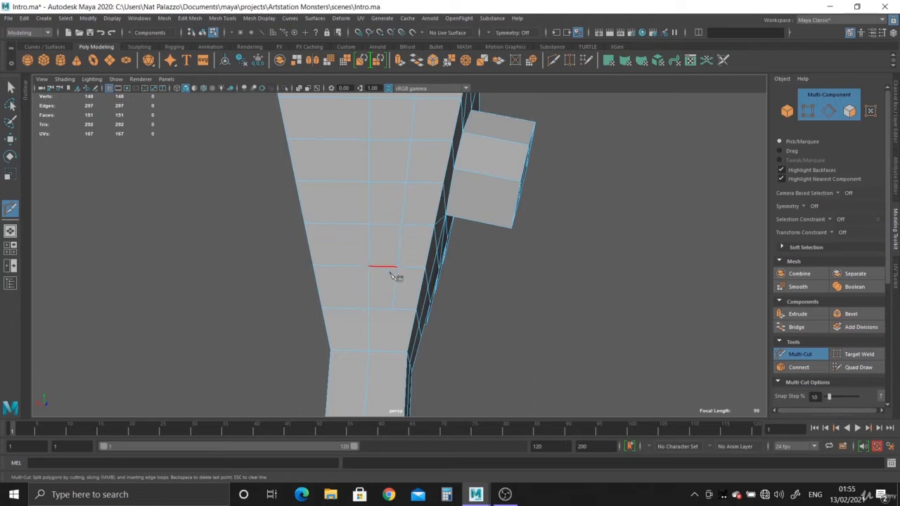
# Open the Multi-Cut tool settings and examine the Edge Flow option
pyautogui.keyDown('alt'); pyautogui.moveTo(420, 322); pyautogui.dragTo(532, 178); pyautogui.keyUp('alt')
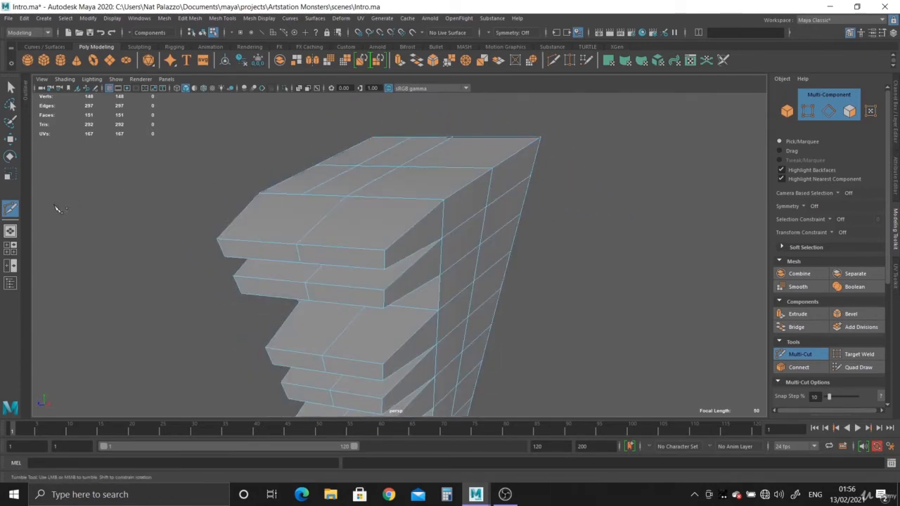
pyautogui.doubleClick(11, 208)
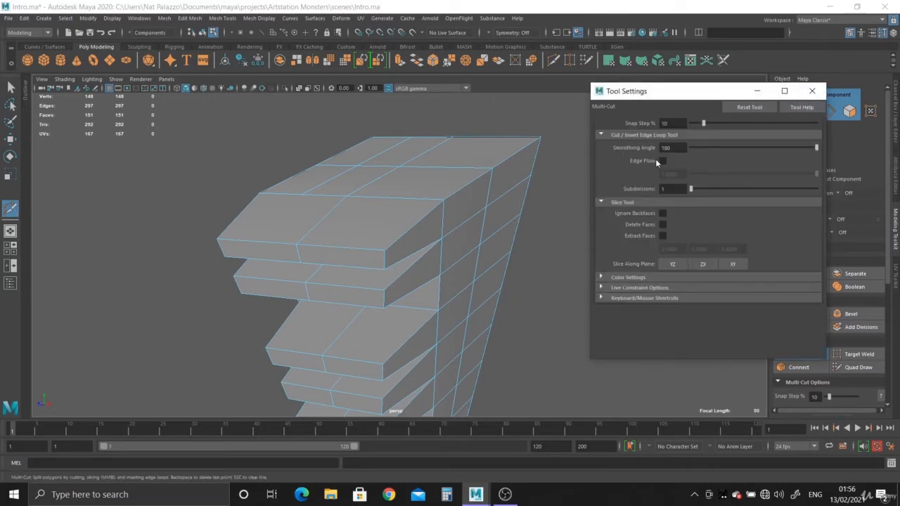
pyautogui.keyDown('alt'); pyautogui.moveTo(446, 257); pyautogui.dragTo(320, 220); pyautogui.keyUp('alt')
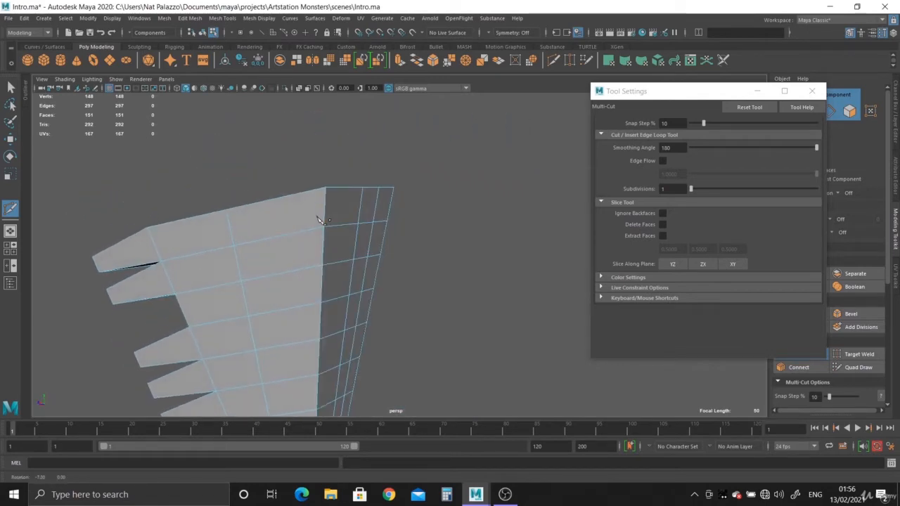
pyautogui.scroll(1, 136, 204)
# Close the tool settings, select the three uppermost-row faces on the side opposite the fingers, and extrude them outward about 24.26
pyautogui.click(11, 85)
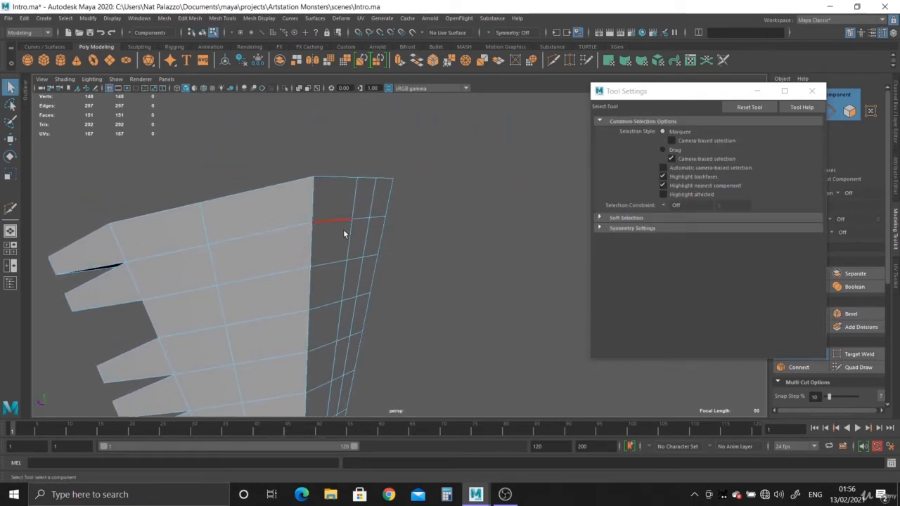
pyautogui.click(812, 90)
pyautogui.press('F11')
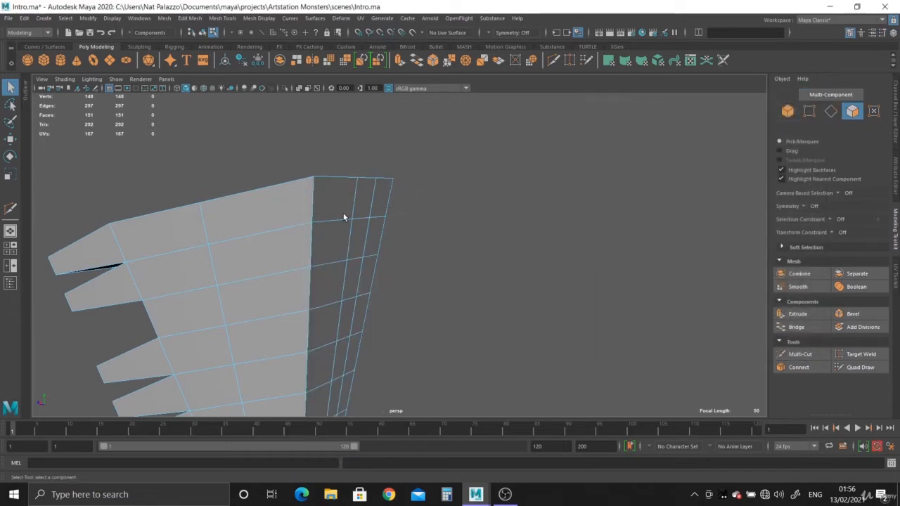
pyautogui.click(345, 210)
pyautogui.keyDown('shift'); pyautogui.click(390, 203); pyautogui.keyUp('shift')
pyautogui.keyDown('shift'); pyautogui.click(384, 199); pyautogui.keyUp('shift')
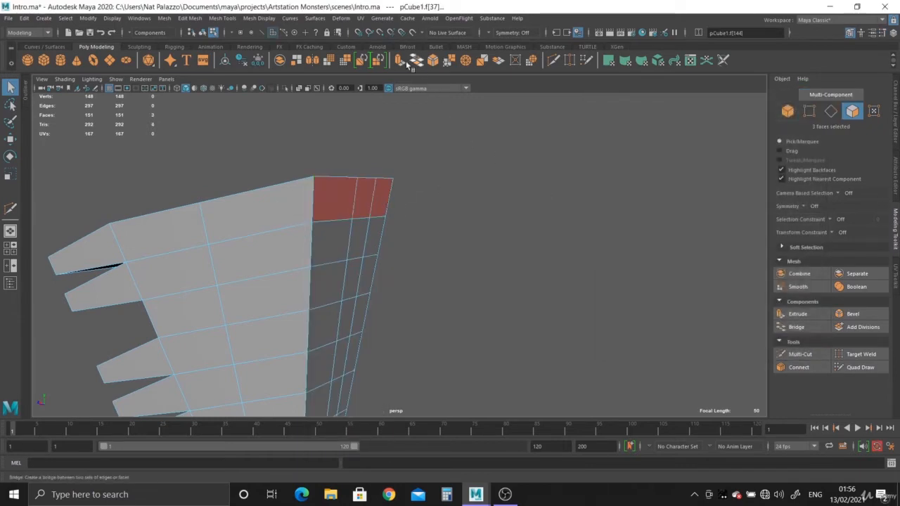
pyautogui.click(400, 62)
pyautogui.keyDown('alt'); pyautogui.moveTo(379, 253); pyautogui.dragTo(484, 274); pyautogui.keyUp('alt')
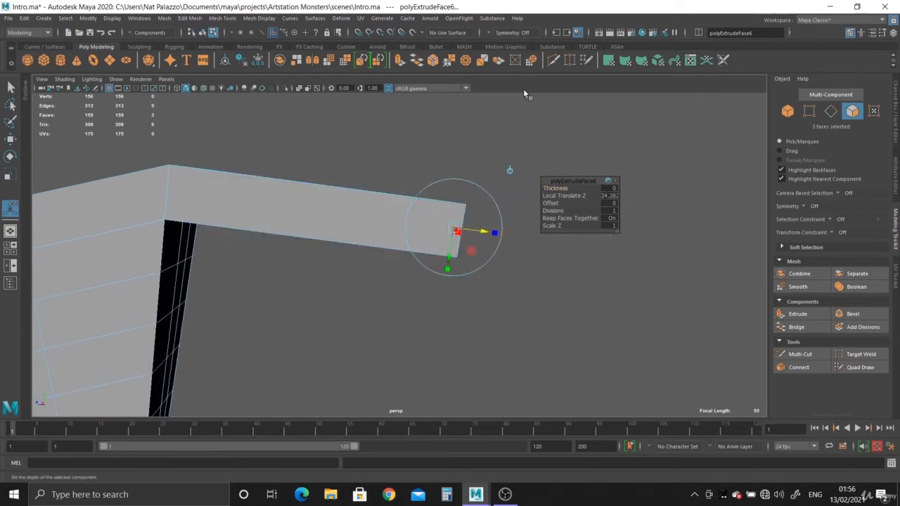
# Insert a Multi-Cut edge loop around the middle of the extruded block's length
pyautogui.click(553, 60)
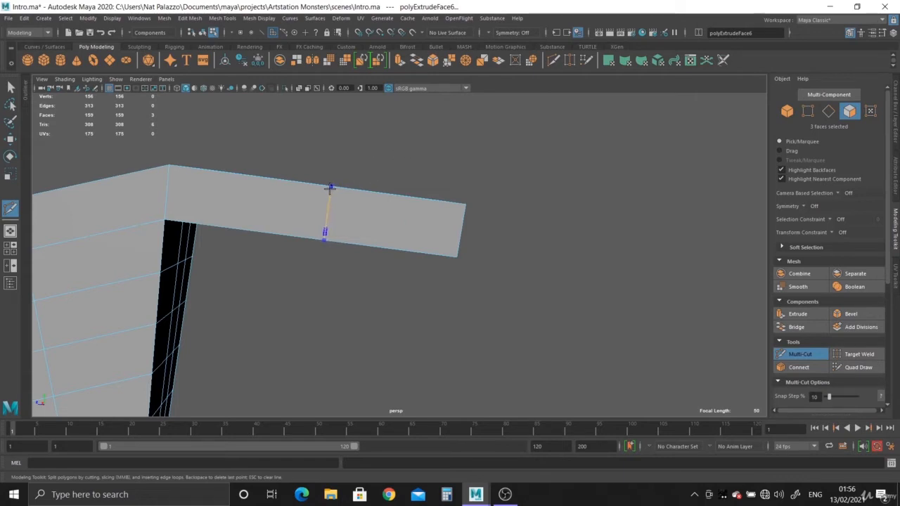
pyautogui.keyDown('ctrl'); pyautogui.click(330, 188); pyautogui.keyUp('ctrl')
pyautogui.keyDown('alt'); pyautogui.moveTo(365, 245); pyautogui.dragTo(370, 251); pyautogui.keyUp('alt')
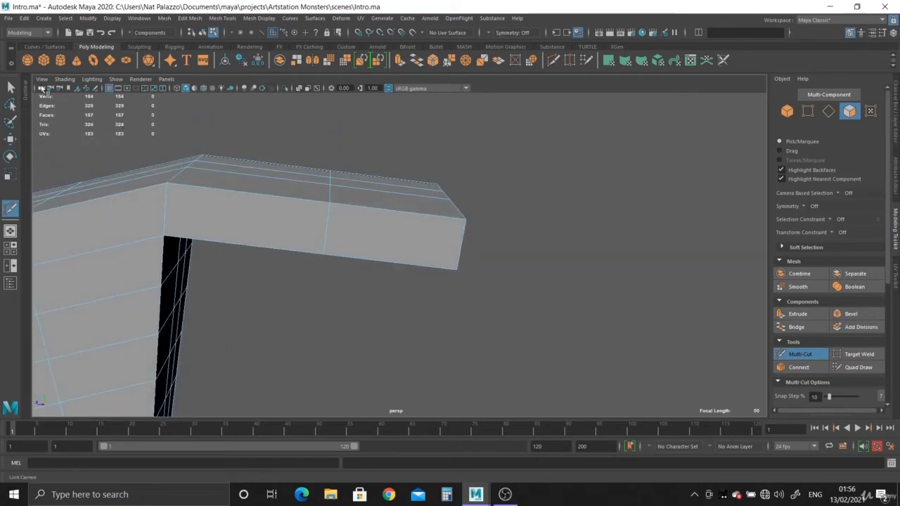
# Select the eight vertices of the block's middle edge loop and activate the Move tool
pyautogui.click(10, 86)
pyautogui.keyDown('alt'); pyautogui.moveTo(267, 241); pyautogui.dragTo(350, 262); pyautogui.keyUp('alt')
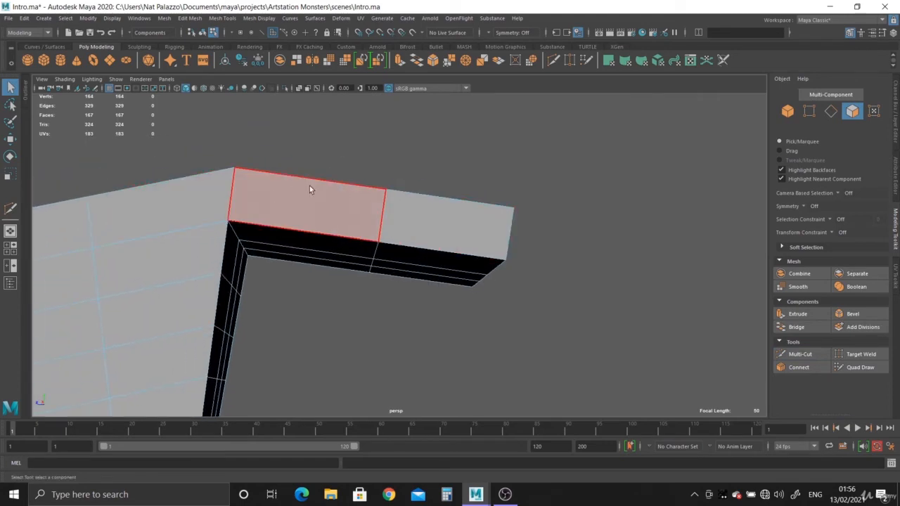
pyautogui.scroll(-2, 511, 246)
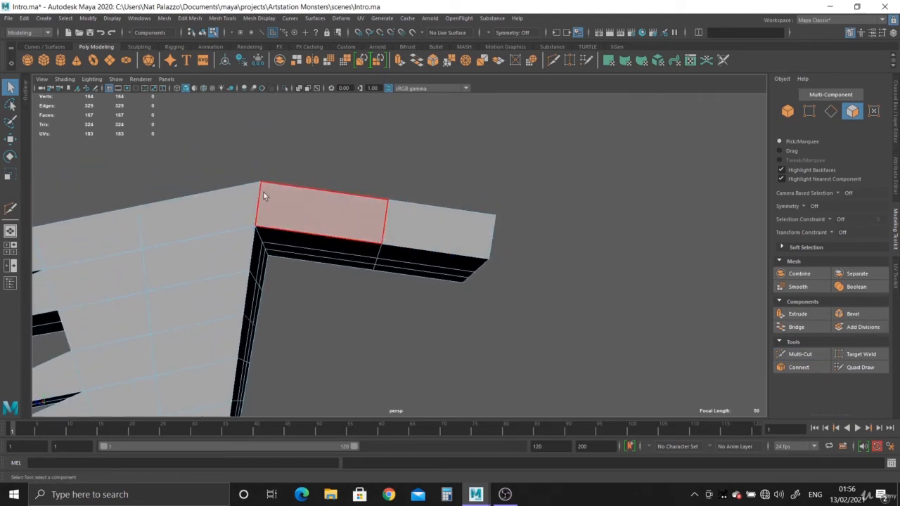
pyautogui.rightClick(454, 230)
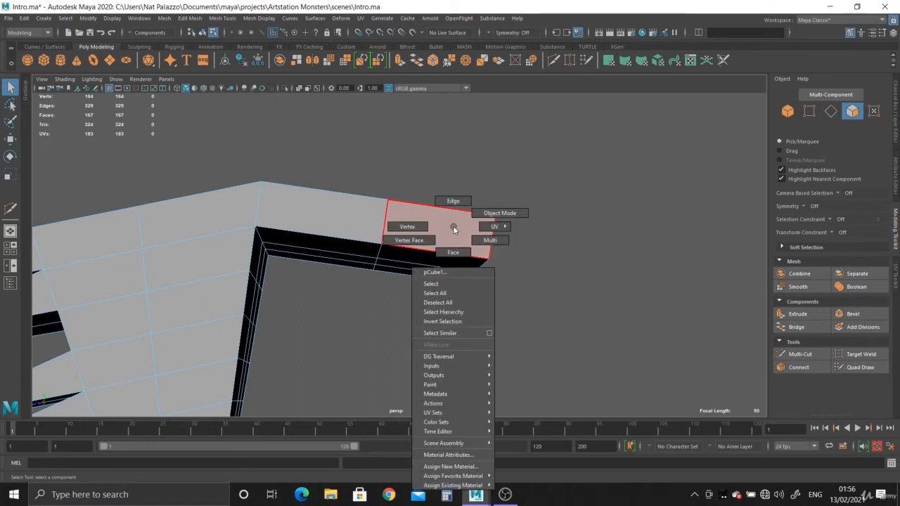
pyautogui.click(407, 226)
pyautogui.moveTo(311, 145); pyautogui.dragTo(409, 320)
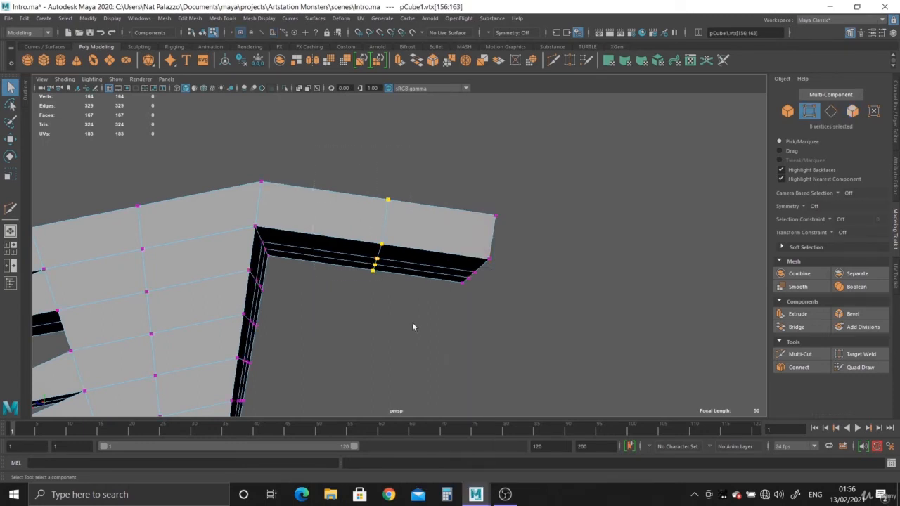
pyautogui.press('w')
# Try to move the loop vertices upward along the object-oriented axis
pyautogui.keyDown('alt'); pyautogui.moveTo(424, 287); pyautogui.dragTo(393, 250); pyautogui.keyUp('alt')
pyautogui.scroll(-1, 393, 250)
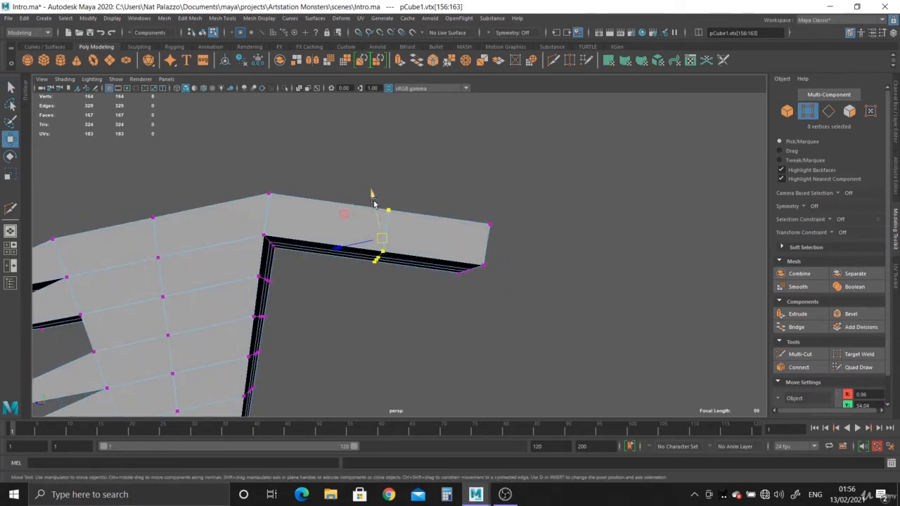
pyautogui.moveTo(373, 196); pyautogui.dragTo(376, 163)
pyautogui.hotkey('ctrl', 'z')
# Set the move axis orientation to World and try to move the loop vertices straight up
pyautogui.keyDown('alt'); pyautogui.moveTo(412, 235); pyautogui.dragTo(387, 272); pyautogui.keyUp('alt')
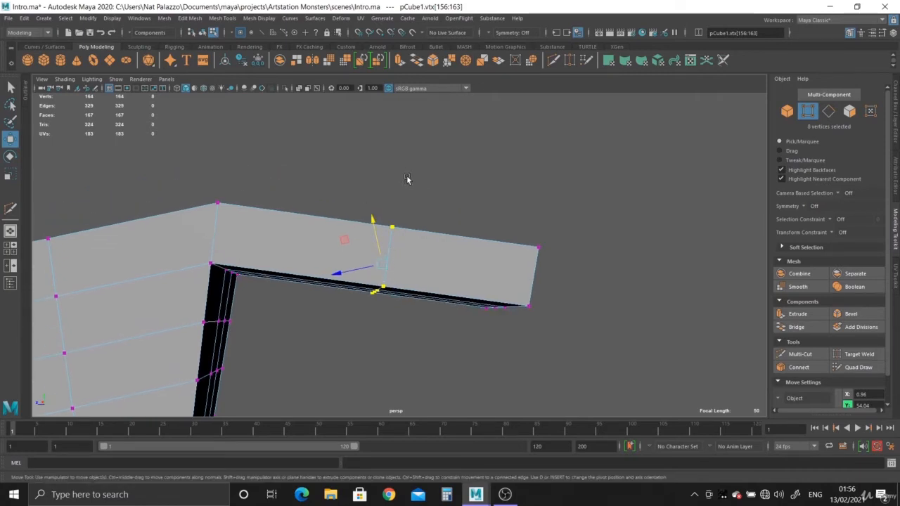
pyautogui.click(399, 253)
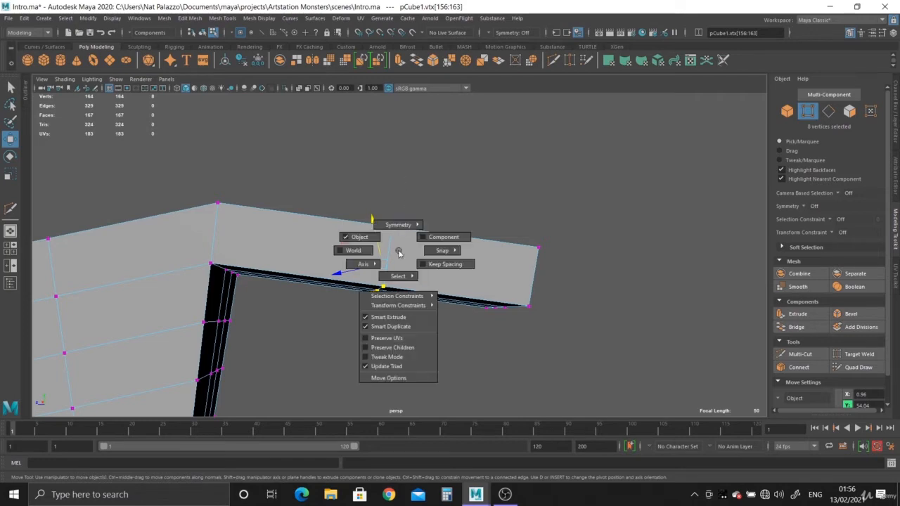
pyautogui.click(349, 251)
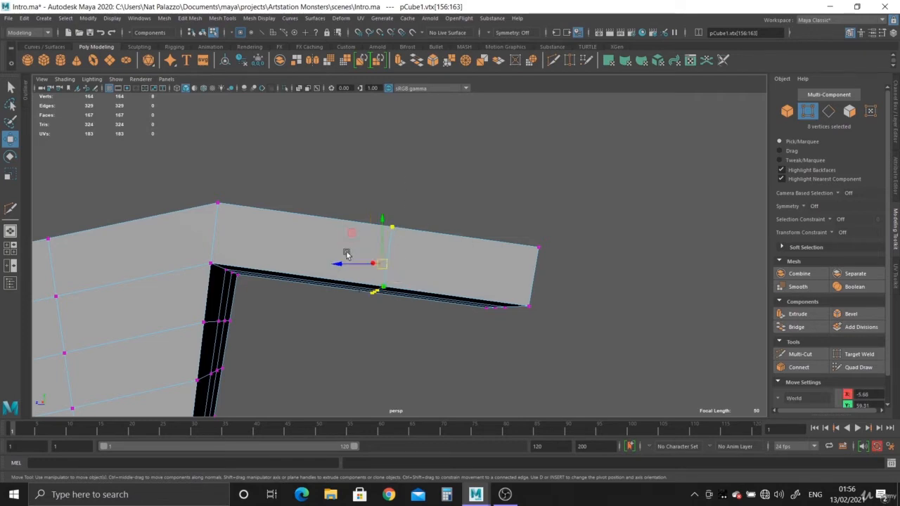
pyautogui.keyDown('alt'); pyautogui.moveTo(409, 302); pyautogui.dragTo(419, 281); pyautogui.keyUp('alt')
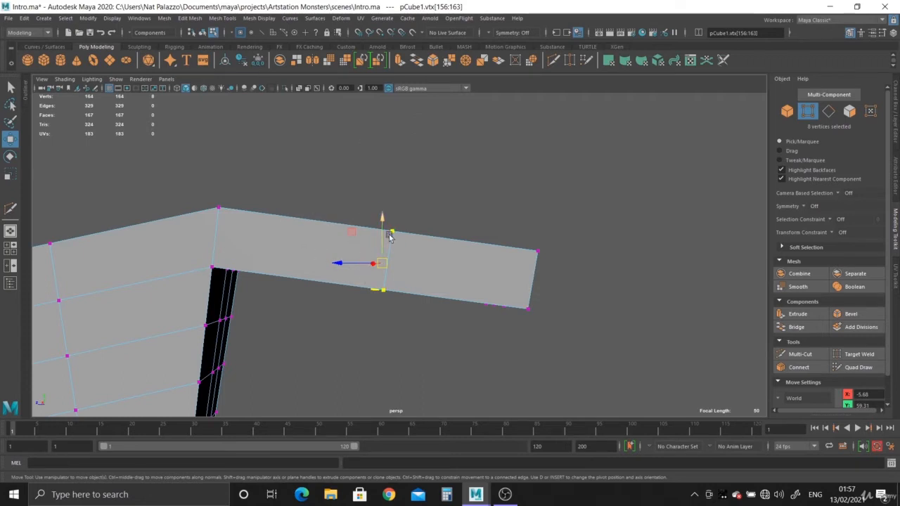
pyautogui.moveTo(383, 220); pyautogui.dragTo(382, 149)
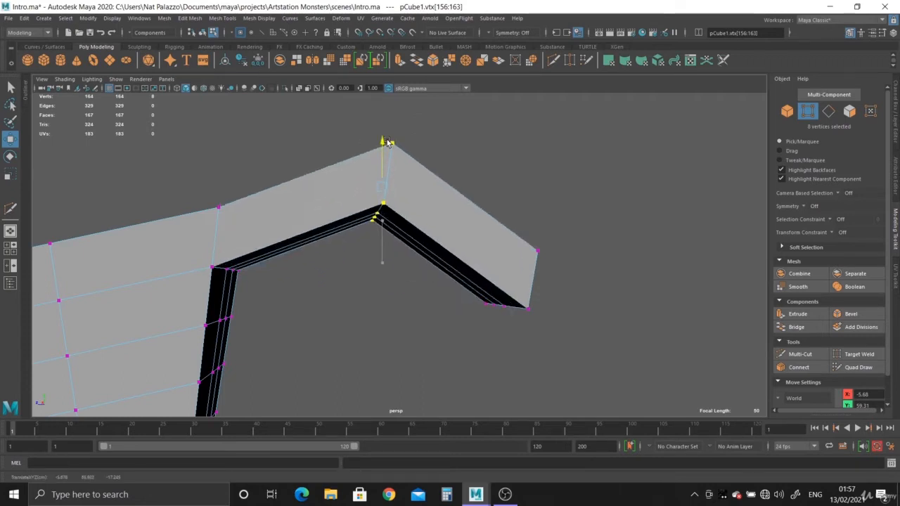
pyautogui.hotkey('ctrl', 'z')
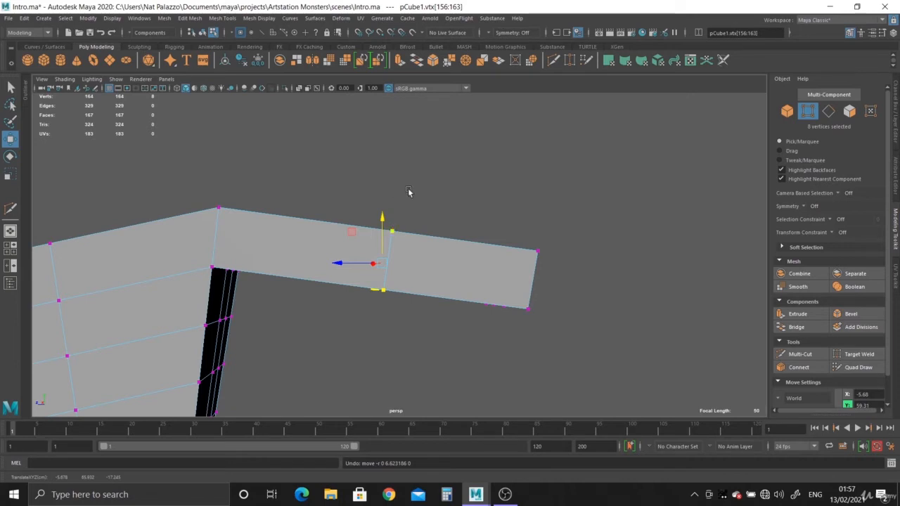
# Align the move pivot to an edge of the middle loop and raise the loop vertices along the aligned axis to bend the block
pyautogui.keyDown('alt'); pyautogui.moveTo(411, 170); pyautogui.dragTo(438, 298); pyautogui.keyUp('alt')
pyautogui.press('d')
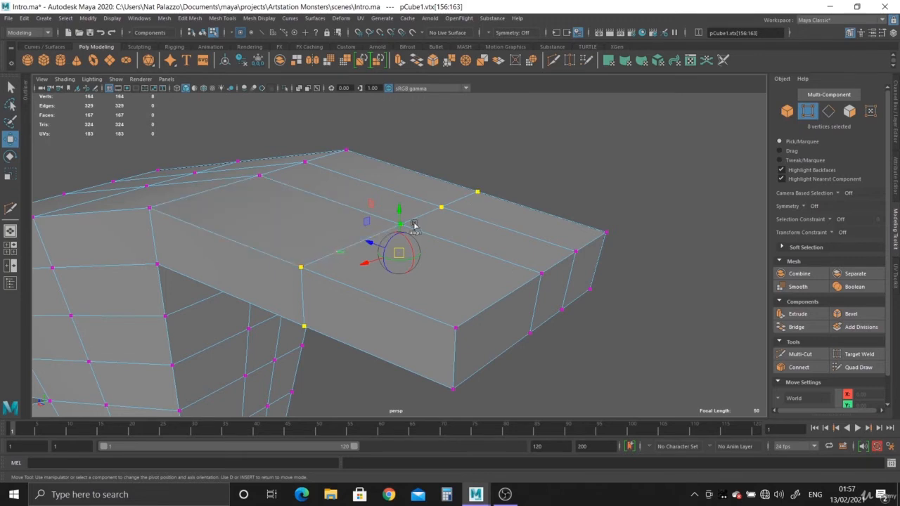
pyautogui.click(319, 259)
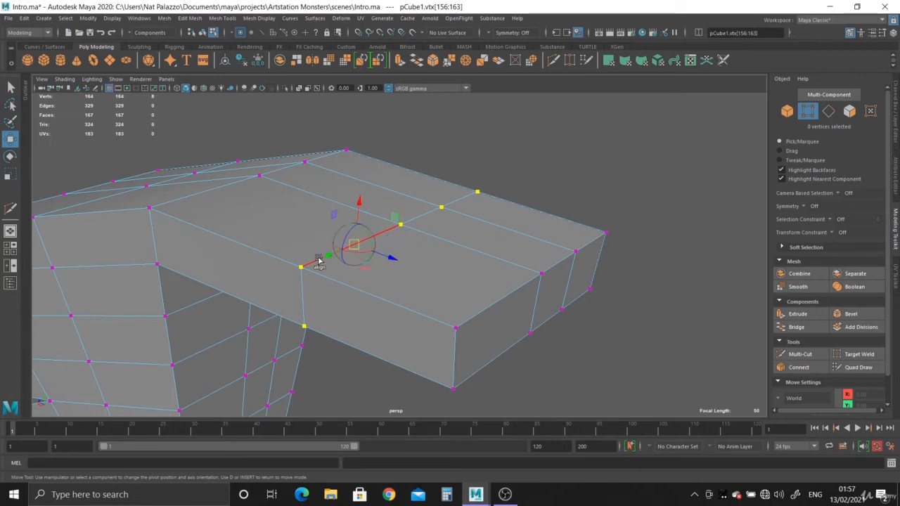
pyautogui.keyDown('alt'); pyautogui.moveTo(410, 291); pyautogui.dragTo(382, 237); pyautogui.keyUp('alt')
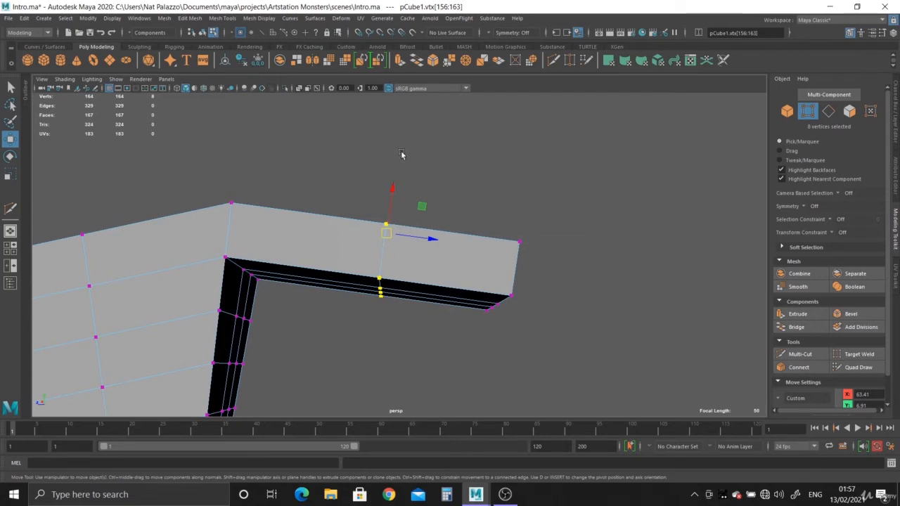
pyautogui.moveTo(391, 188); pyautogui.dragTo(408, 131)
pyautogui.keyDown('alt'); pyautogui.moveTo(470, 260); pyautogui.dragTo(456, 247); pyautogui.keyUp('alt')
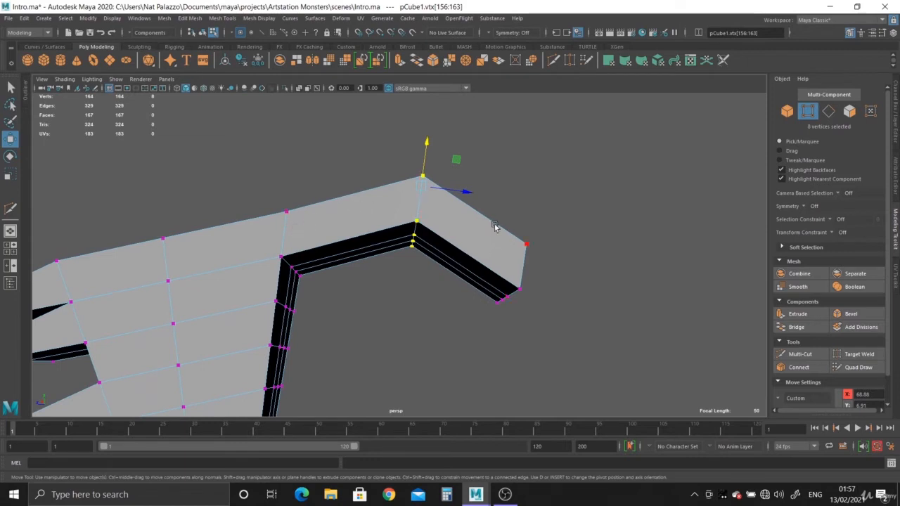
# Open the Multi-Cut tool settings and enable Edge Flow
pyautogui.doubleClick(10, 210)
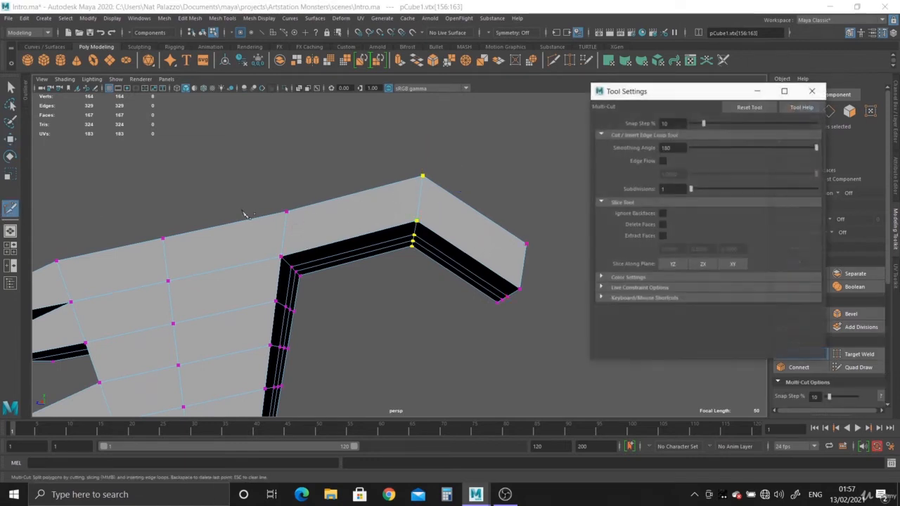
pyautogui.click(662, 161)
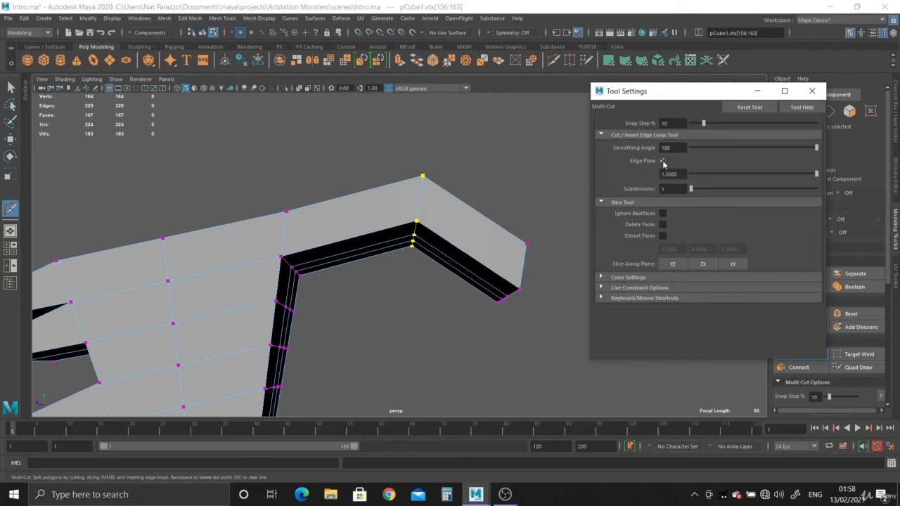
# Insert five edge loops with Edge Flow along both sides of the bend to round the bent block into a curve
pyautogui.keyDown('ctrl'); pyautogui.click(352, 230); pyautogui.keyUp('ctrl')
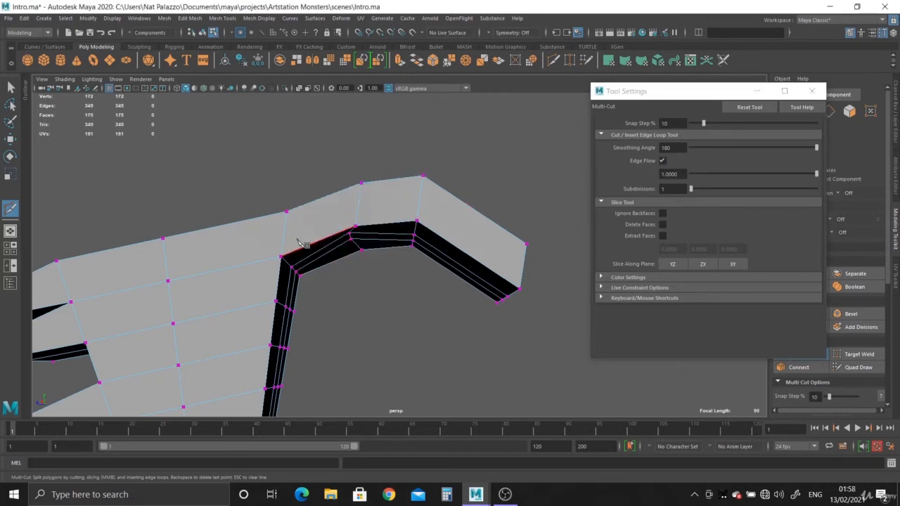
pyautogui.keyDown('ctrl'); pyautogui.click(477, 223); pyautogui.keyUp('ctrl')
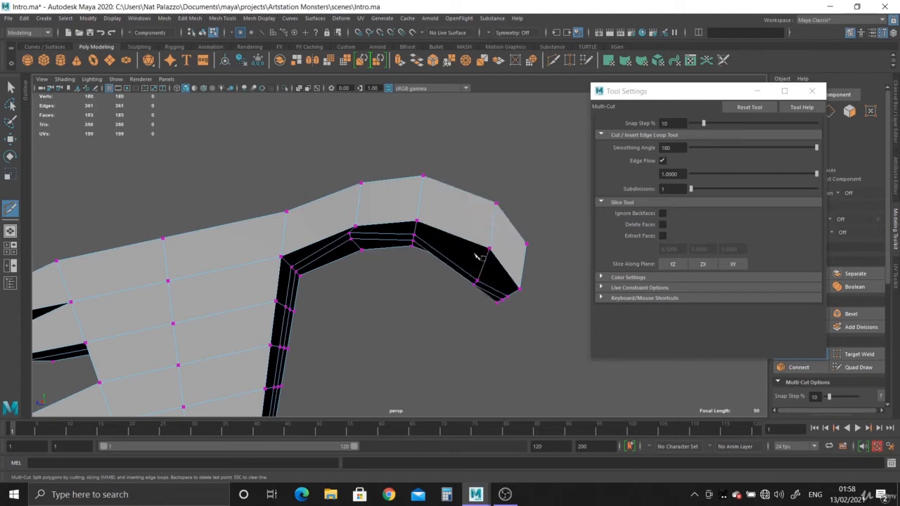
pyautogui.keyDown('ctrl'); pyautogui.click(457, 212); pyautogui.keyUp('ctrl')
pyautogui.keyDown('ctrl'); pyautogui.click(394, 217); pyautogui.keyUp('ctrl')
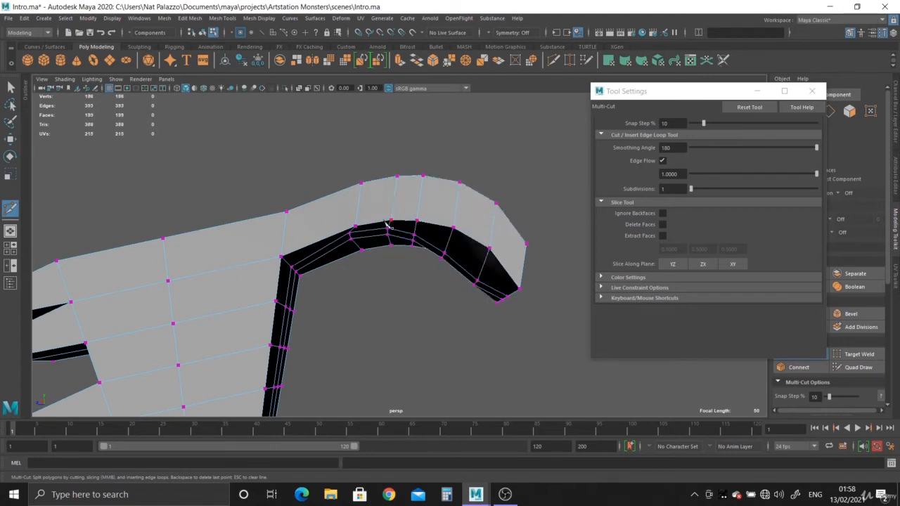
pyautogui.keyDown('ctrl'); pyautogui.click(319, 237); pyautogui.keyUp('ctrl')
# Close the Multi-Cut tool settings, leave the tool and return the mesh to object mode
pyautogui.keyDown('alt'); pyautogui.moveTo(372, 302); pyautogui.dragTo(341, 260); pyautogui.keyUp('alt')
pyautogui.keyDown('alt'); pyautogui.moveTo(396, 218); pyautogui.dragTo(503, 160); pyautogui.keyUp('alt')
pyautogui.scroll(3, 501, 159)
pyautogui.keyDown('alt'); pyautogui.moveTo(480, 256); pyautogui.dragTo(414, 258, button='middle'); pyautogui.keyUp('alt')
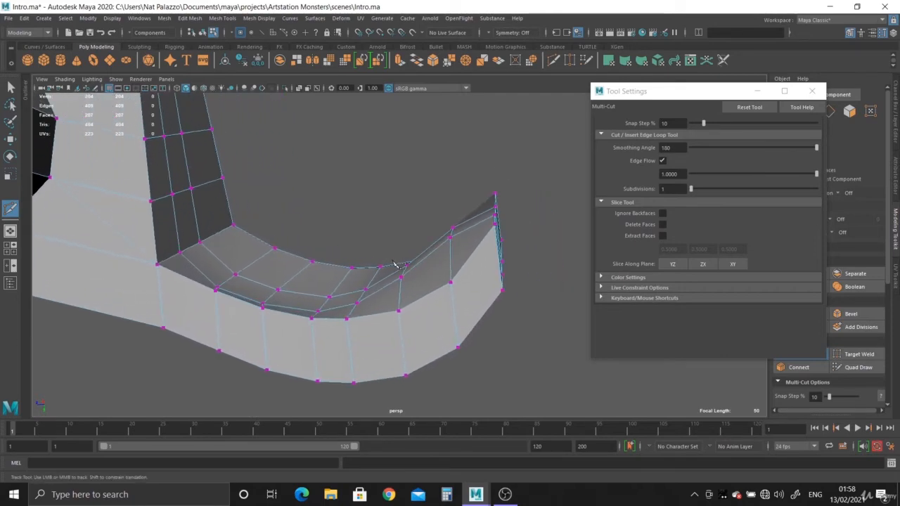
pyautogui.keyDown('alt'); pyautogui.moveTo(393, 275); pyautogui.dragTo(379, 298); pyautogui.keyUp('alt')
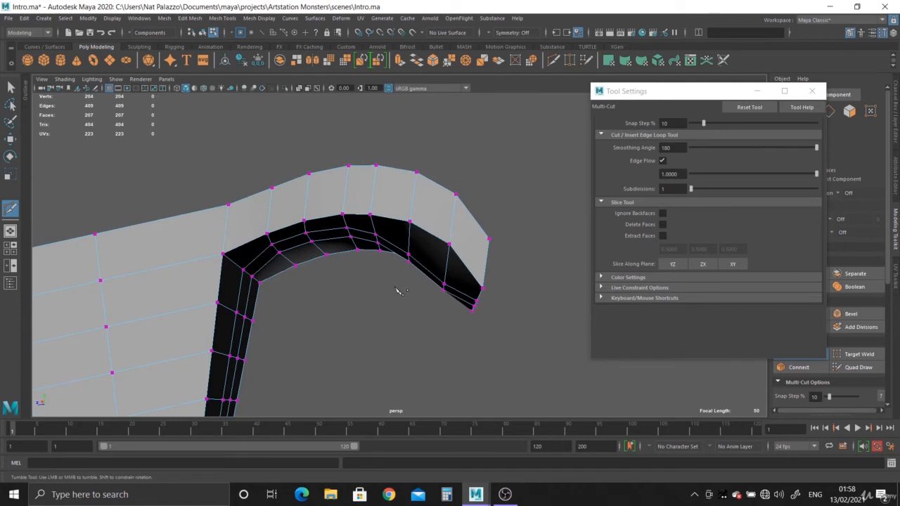
pyautogui.keyDown('alt'); pyautogui.moveTo(362, 240); pyautogui.dragTo(488, 331); pyautogui.keyUp('alt')
pyautogui.scroll(2, 488, 305)
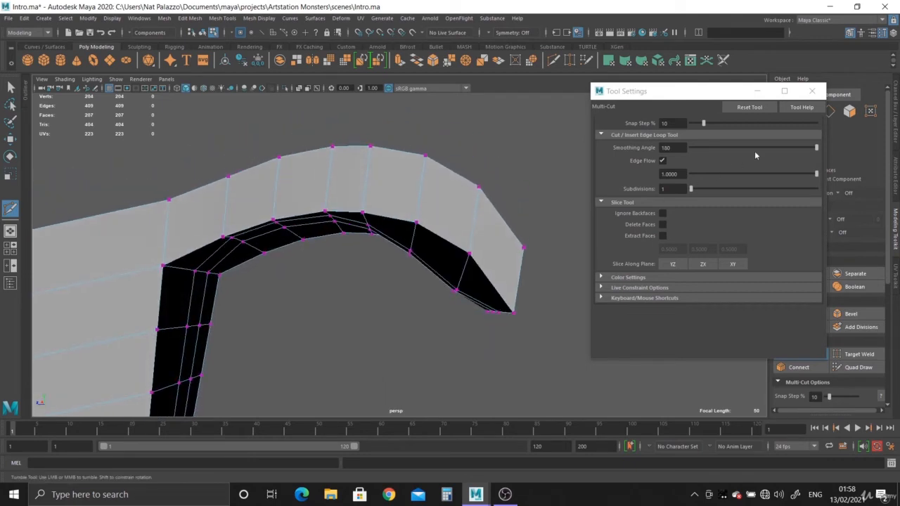
pyautogui.click(811, 90)
pyautogui.press('q')
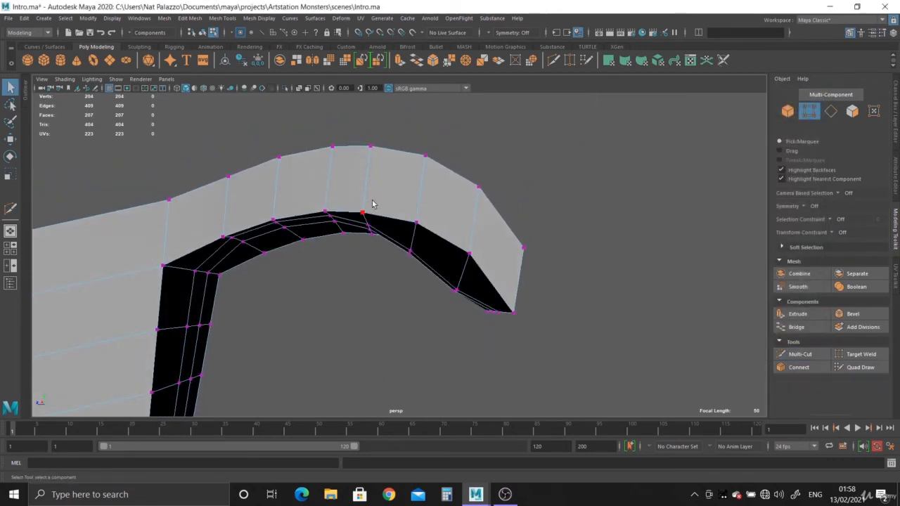
pyautogui.press('F8')
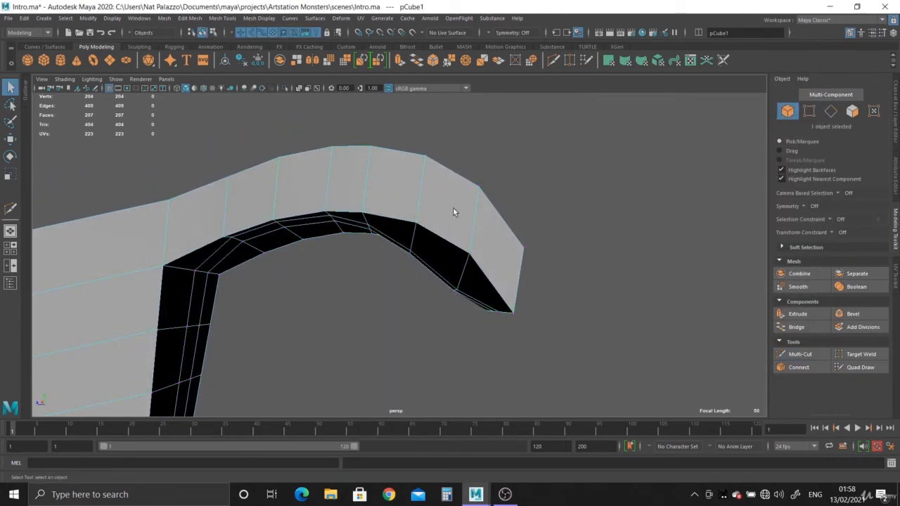
# In the side view, raise the two underside vertices of the loop nearest the curved block's tip, using vertex mode
pyautogui.moveTo(454, 210); pyautogui.dragTo(411, 207, button='right')
pyautogui.press('space')
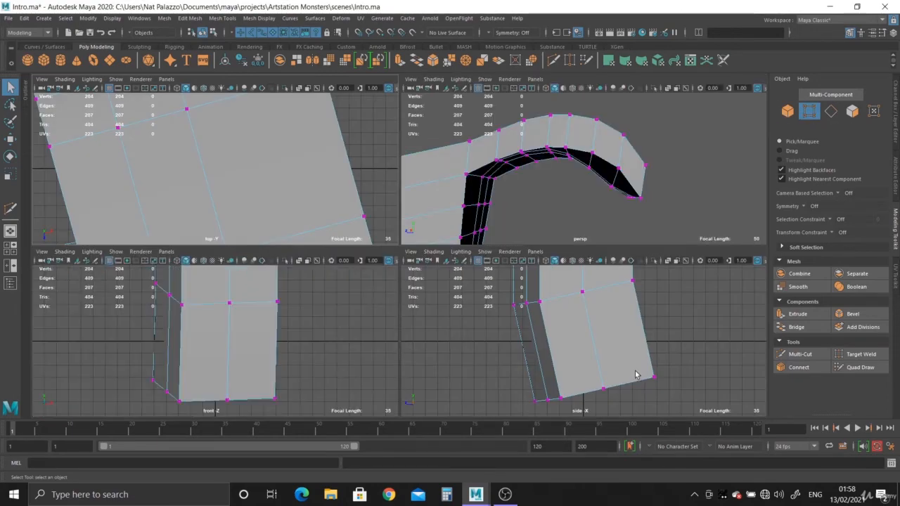
pyautogui.press('space')
pyautogui.scroll(3, 398, 386)
pyautogui.keyDown('alt'); pyautogui.moveTo(398, 386); pyautogui.dragTo(279, 392, button='middle'); pyautogui.keyUp('alt')
pyautogui.keyDown('alt'); pyautogui.moveTo(316, 299); pyautogui.dragTo(316, 362, button='middle'); pyautogui.keyUp('alt')
pyautogui.keyDown('alt'); pyautogui.moveTo(316, 361); pyautogui.dragTo(288, 274, button='right'); pyautogui.keyUp('alt')
pyautogui.keyDown('alt'); pyautogui.moveTo(436, 258); pyautogui.dragTo(253, 359, button='middle'); pyautogui.keyUp('alt')
pyautogui.keyDown('alt'); pyautogui.moveTo(253, 359); pyautogui.dragTo(489, 399, button='right'); pyautogui.keyUp('alt')
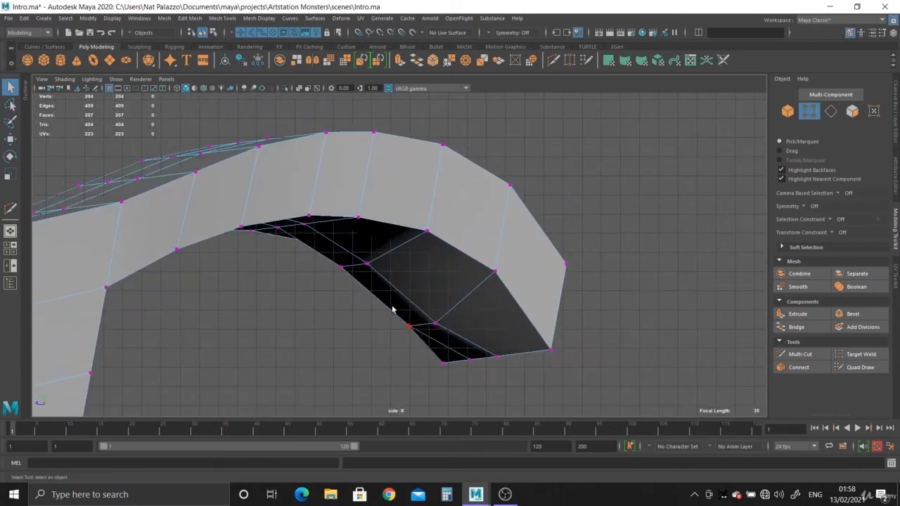
pyautogui.moveTo(426, 330); pyautogui.dragTo(440, 330)
pyautogui.press('w')
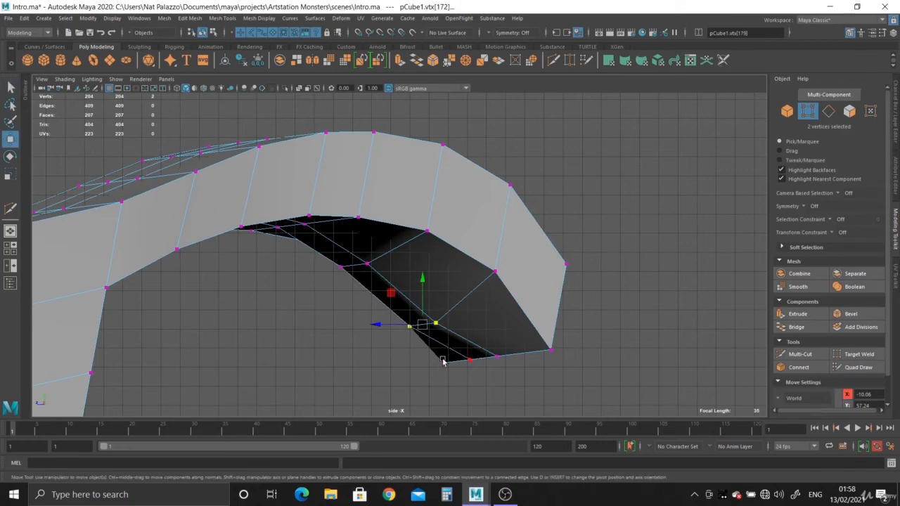
pyautogui.moveTo(427, 288); pyautogui.dragTo(422, 234)
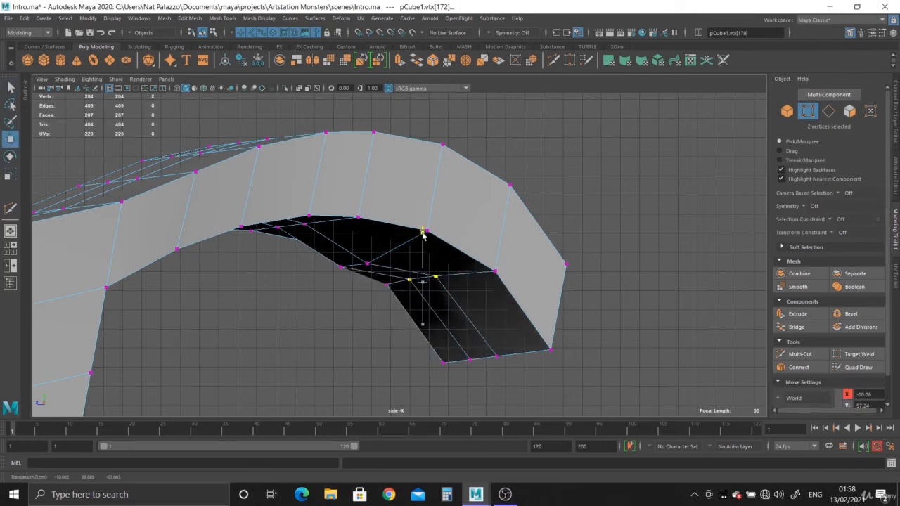
# Raise the two middle underside vertices of the next loop along the curve, still in the side view
pyautogui.keyDown('alt'); pyautogui.moveTo(283, 351); pyautogui.dragTo(309, 362, button='right'); pyautogui.keyUp('alt')
pyautogui.moveTo(310, 250); pyautogui.dragTo(362, 277)
pyautogui.moveTo(344, 224); pyautogui.dragTo(350, 186)
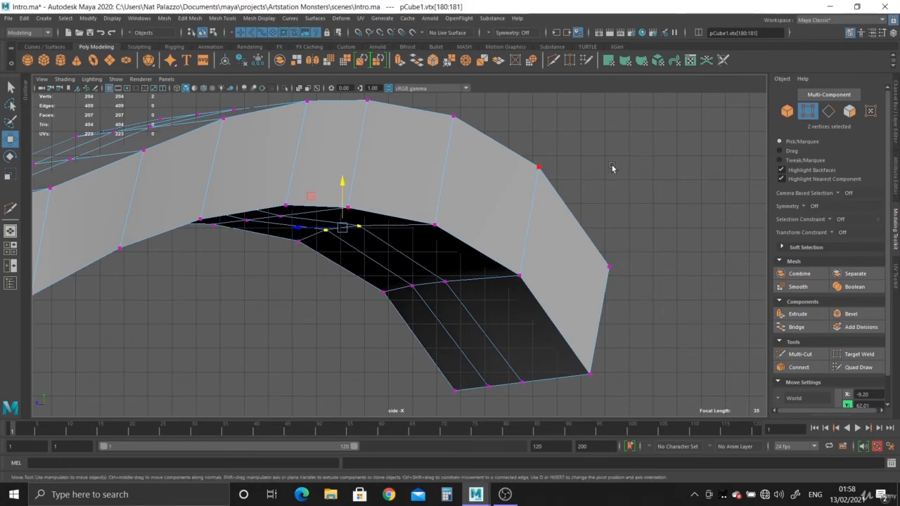
# In the perspective view, select the remaining inner vertex pairs under the curved block and move each pair to even out its underside
pyautogui.press('space')
pyautogui.press('space')
pyautogui.keyDown('alt'); pyautogui.moveTo(492, 232); pyautogui.dragTo(323, 263); pyautogui.keyUp('alt')
pyautogui.click(428, 153)
pyautogui.keyDown('shift'); pyautogui.click(440, 192); pyautogui.keyUp('shift')
pyautogui.keyDown('alt'); pyautogui.moveTo(541, 200); pyautogui.dragTo(579, 204); pyautogui.keyUp('alt')
pyautogui.moveTo(551, 156); pyautogui.dragTo(572, 167)
pyautogui.moveTo(522, 189)
pyautogui.keyDown('alt'); pyautogui.mouseDown()
pyautogui.moveTo(521, 180)
pyautogui.moveTo(505, 189)
pyautogui.mouseUp(); pyautogui.keyUp('alt')
pyautogui.click(495, 169)
pyautogui.keyDown('shift'); pyautogui.click(491, 192); pyautogui.keyUp('shift')
pyautogui.moveTo(495, 147); pyautogui.dragTo(613, 266)
pyautogui.click(642, 184)
pyautogui.keyDown('shift'); pyautogui.click(626, 216); pyautogui.keyUp('shift')
pyautogui.moveTo(634, 174); pyautogui.dragTo(635, 182)
# Return to object mode, deselect the mesh and turn on the wireframe display over the shaded model
pyautogui.keyDown('alt'); pyautogui.moveTo(596, 231); pyautogui.dragTo(364, 238); pyautogui.keyUp('alt')
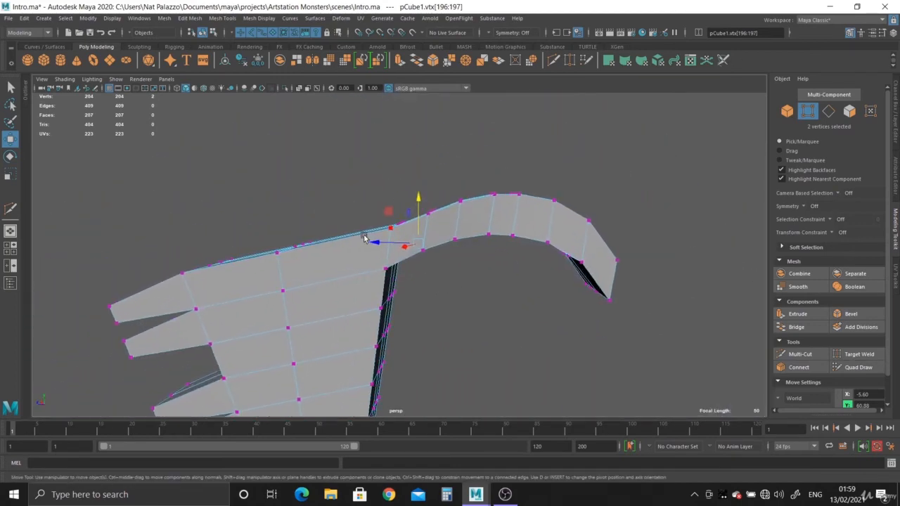
pyautogui.moveTo(524, 218); pyautogui.dragTo(615, 196, button='right')
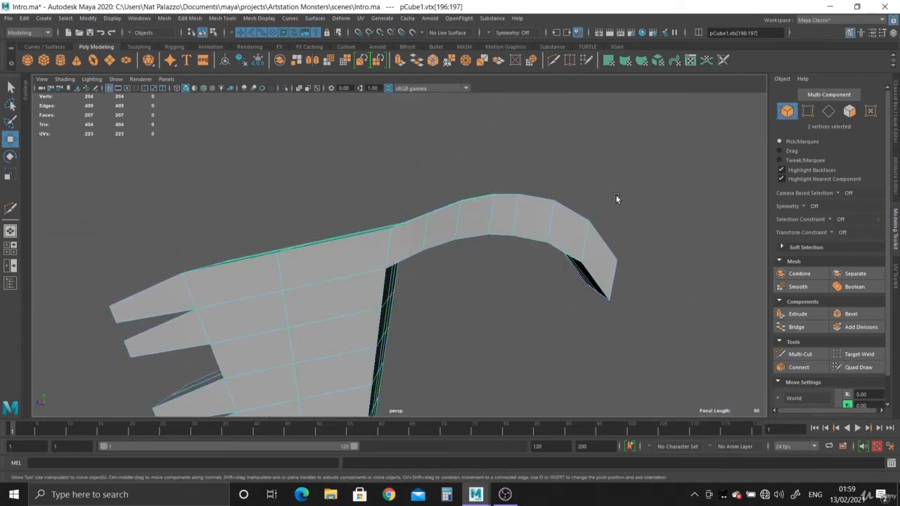
pyautogui.keyDown('alt'); pyautogui.moveTo(615, 195); pyautogui.dragTo(385, 248); pyautogui.keyUp('alt')
pyautogui.keyDown('alt'); pyautogui.moveTo(385, 247); pyautogui.dragTo(424, 283, button='right'); pyautogui.keyUp('alt')
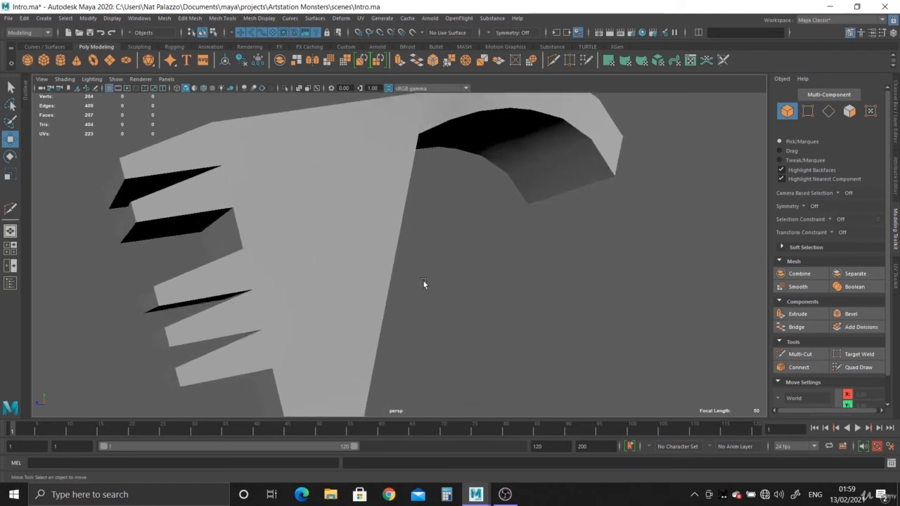
pyautogui.click(204, 89)
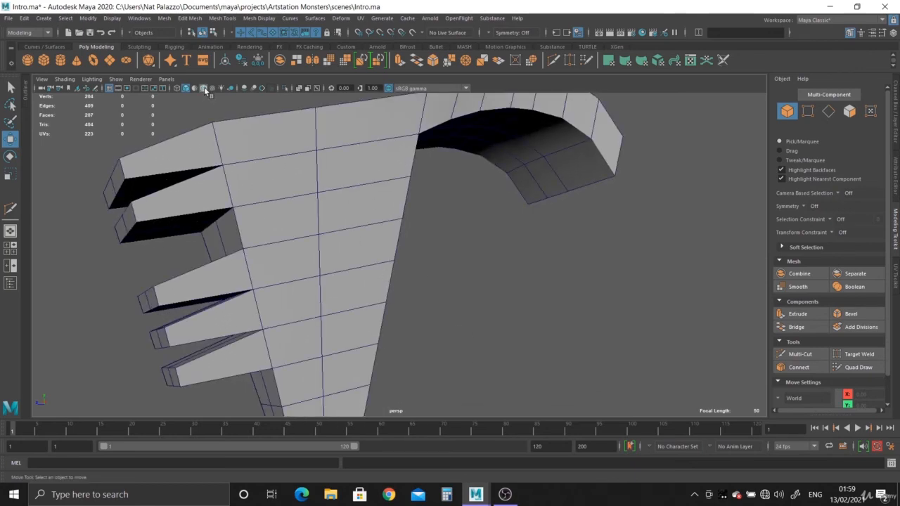
# Select the hand mesh and try to insert a lengthwise Edge Flow loop down the arm with Multi-Cut
pyautogui.keyDown('alt'); pyautogui.moveTo(321, 332); pyautogui.dragTo(436, 156); pyautogui.keyUp('alt')
pyautogui.scroll(3, 507, 310)
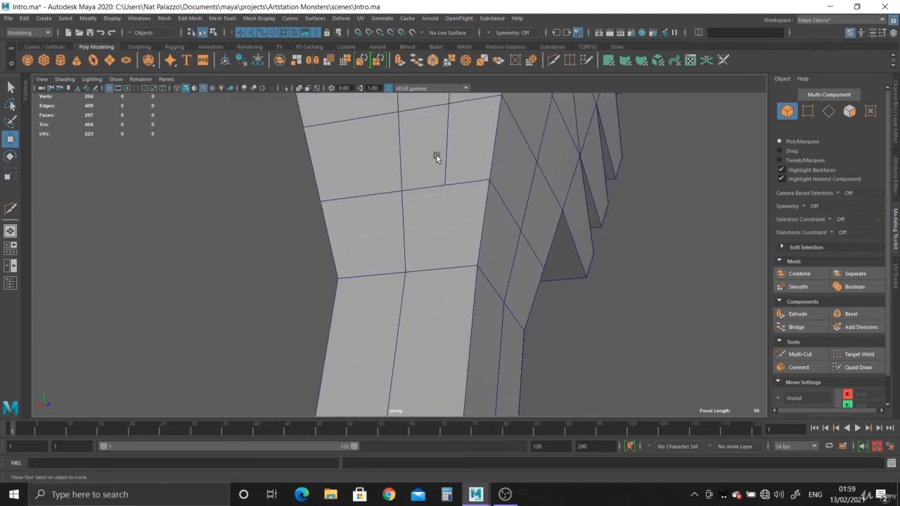
pyautogui.keyDown('alt'); pyautogui.moveTo(479, 248); pyautogui.dragTo(440, 197, button='right'); pyautogui.keyUp('alt')
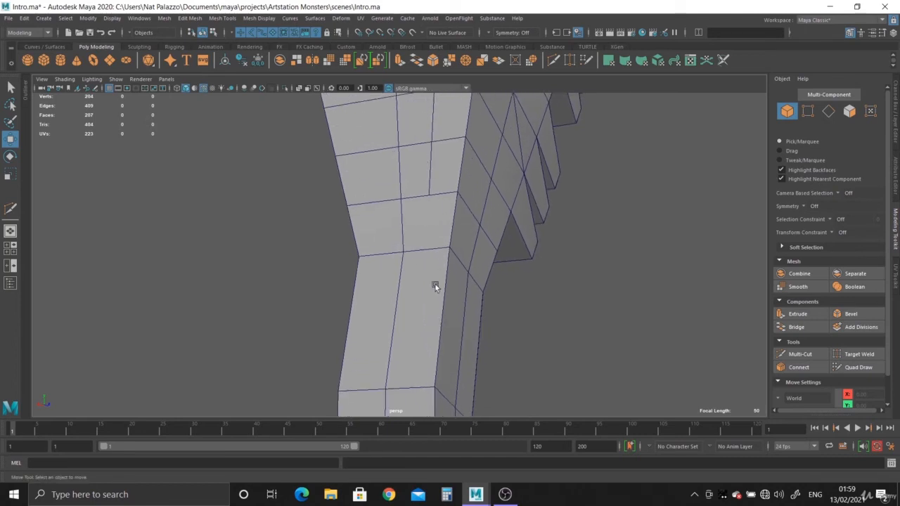
pyautogui.click(425, 214)
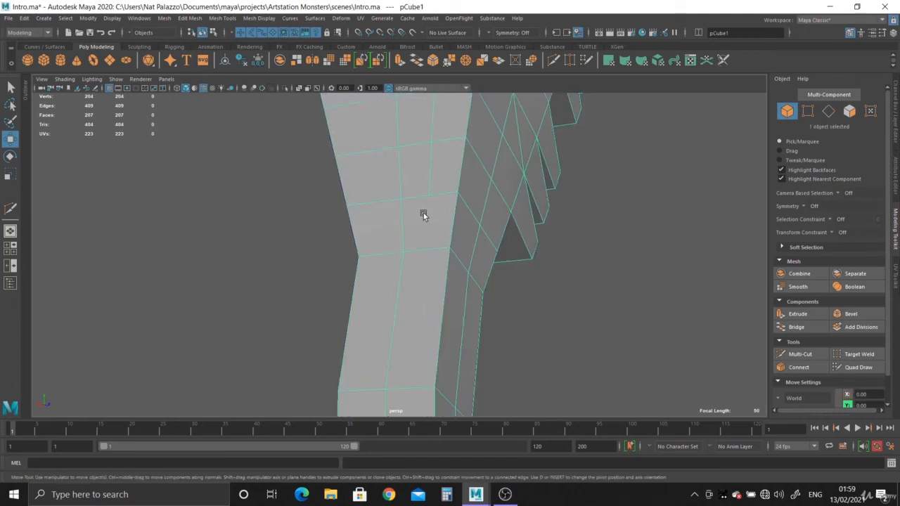
pyautogui.keyDown('alt'); pyautogui.moveTo(455, 201); pyautogui.dragTo(423, 130); pyautogui.keyUp('alt')
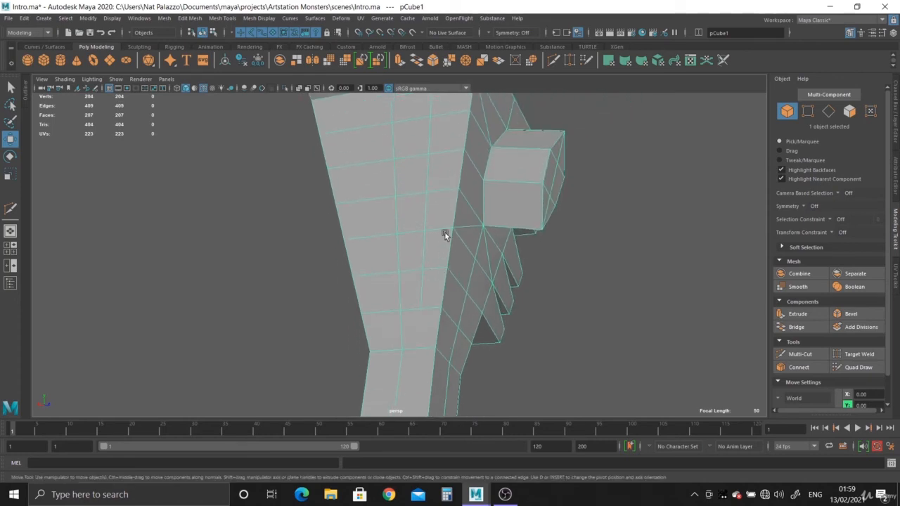
pyautogui.keyDown('alt'); pyautogui.moveTo(488, 211); pyautogui.dragTo(482, 237); pyautogui.keyUp('alt')
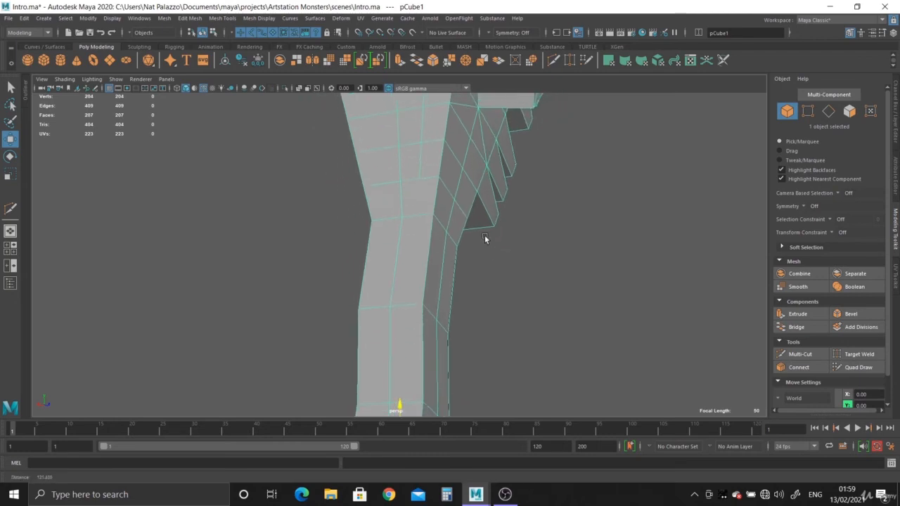
pyautogui.click(554, 60)
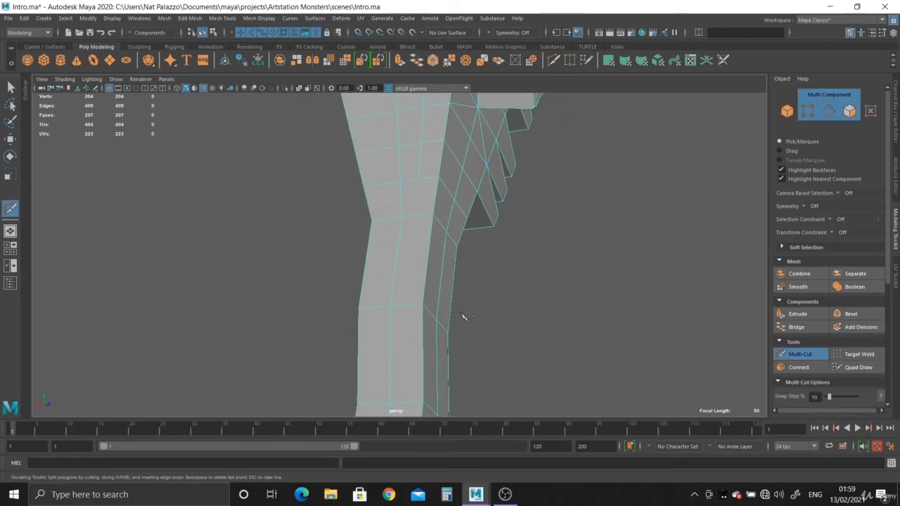
pyautogui.keyDown('alt'); pyautogui.moveTo(462, 317); pyautogui.dragTo(476, 323); pyautogui.keyUp('alt')
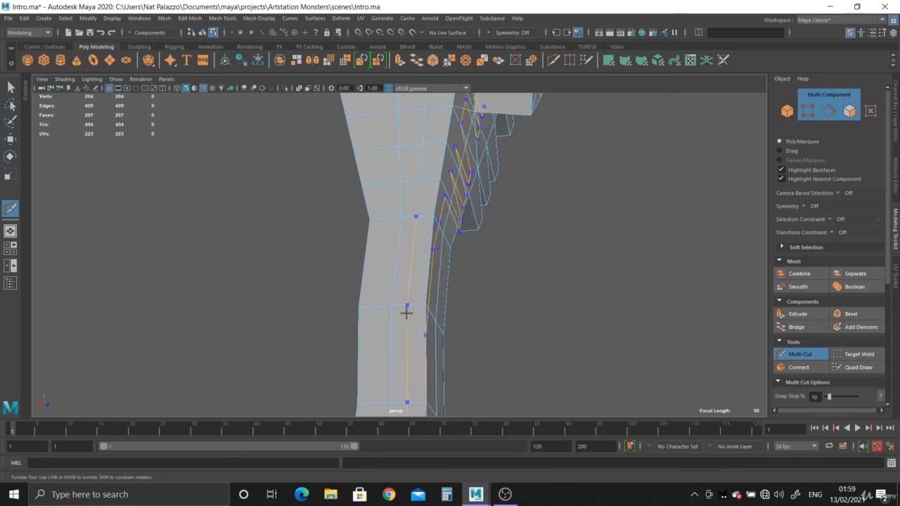
pyautogui.keyDown('ctrl'); pyautogui.click(405, 313); pyautogui.keyUp('ctrl')
pyautogui.scroll(-3, 506, 241)
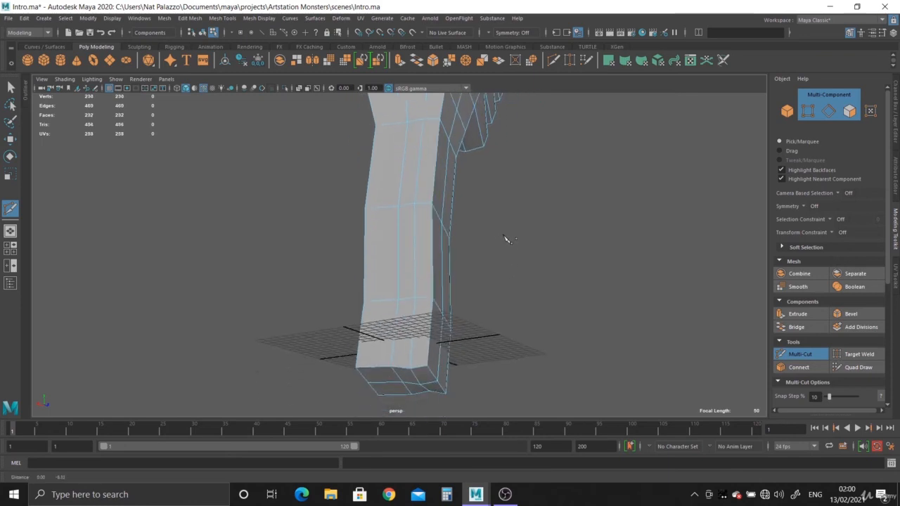
pyautogui.scroll(5, 489, 355)
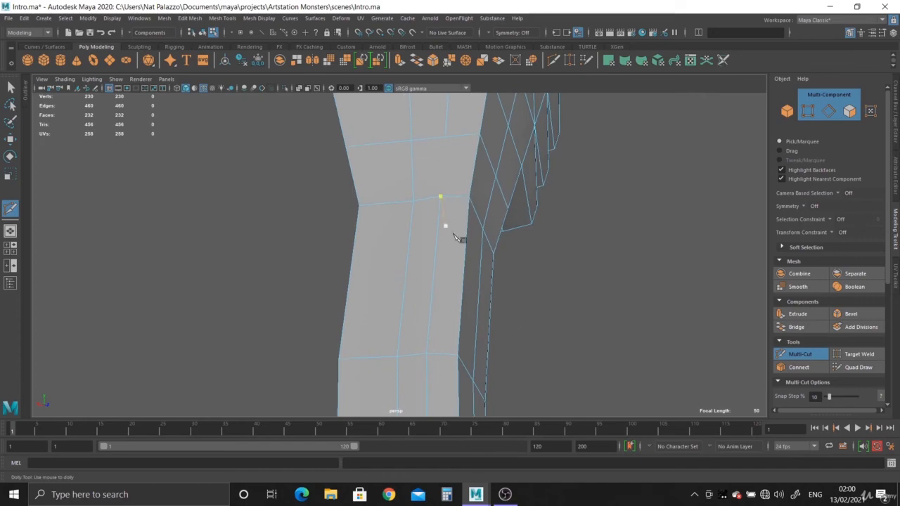
pyautogui.keyDown('alt'); pyautogui.moveTo(446, 225); pyautogui.dragTo(429, 243); pyautogui.keyUp('alt')
pyautogui.scroll(3, 453, 247)
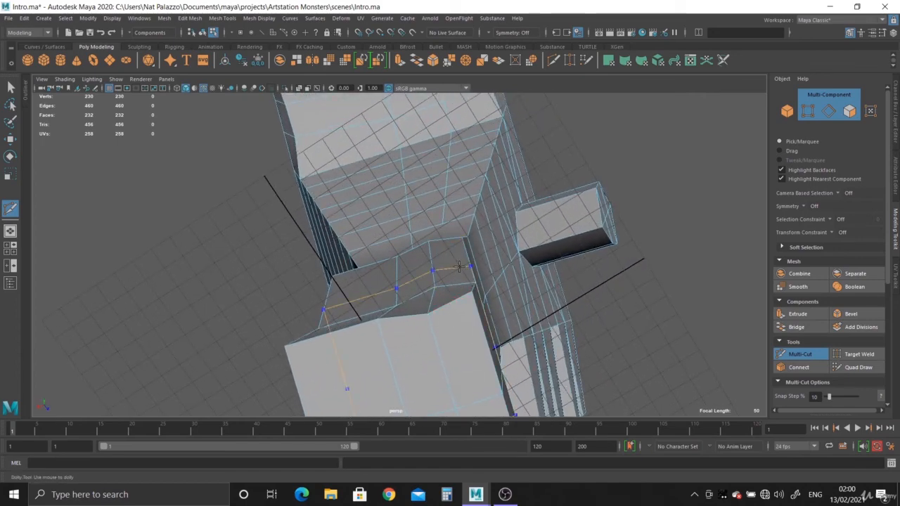
pyautogui.hotkey('ctrl', 'z')
# Check the Edge Flow option in the Multi-Cut settings and try again to insert a lengthwise edge loop down the arm
pyautogui.doubleClick(11, 211)
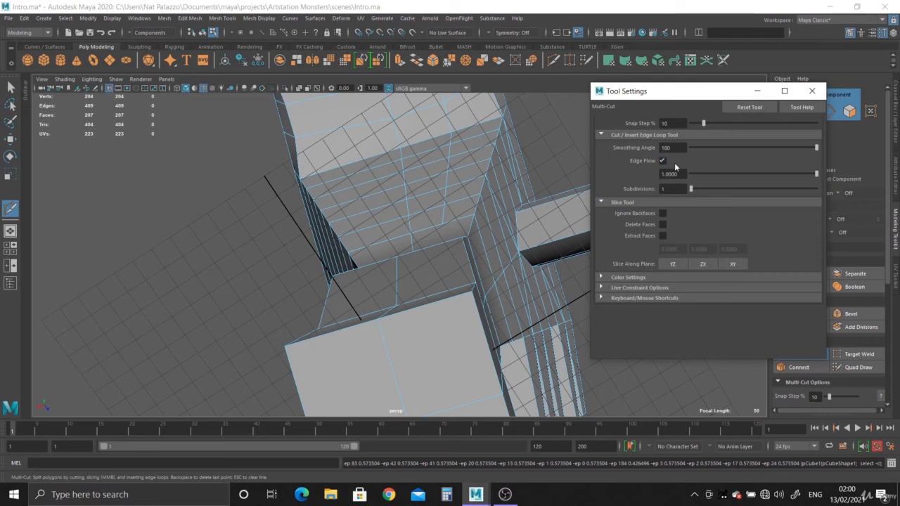
pyautogui.click(811, 91)
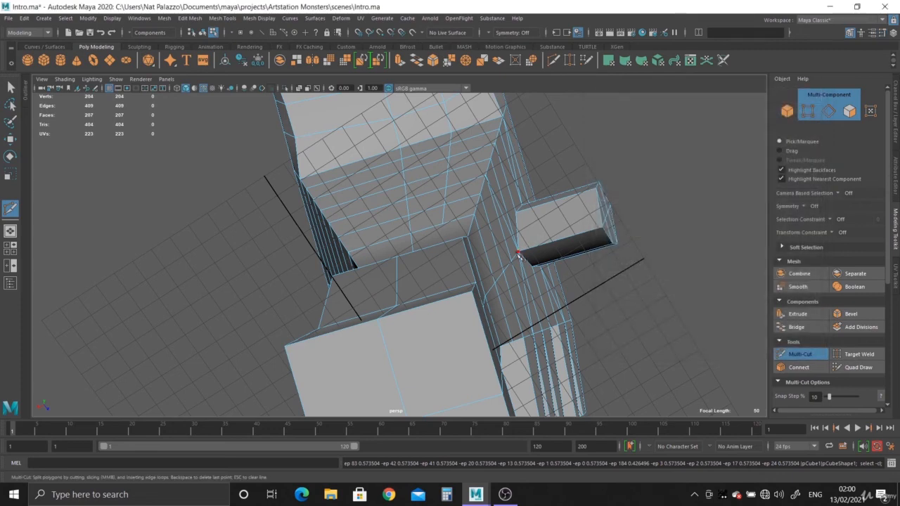
pyautogui.keyDown('alt'); pyautogui.moveTo(449, 267); pyautogui.dragTo(517, 274); pyautogui.keyUp('alt')
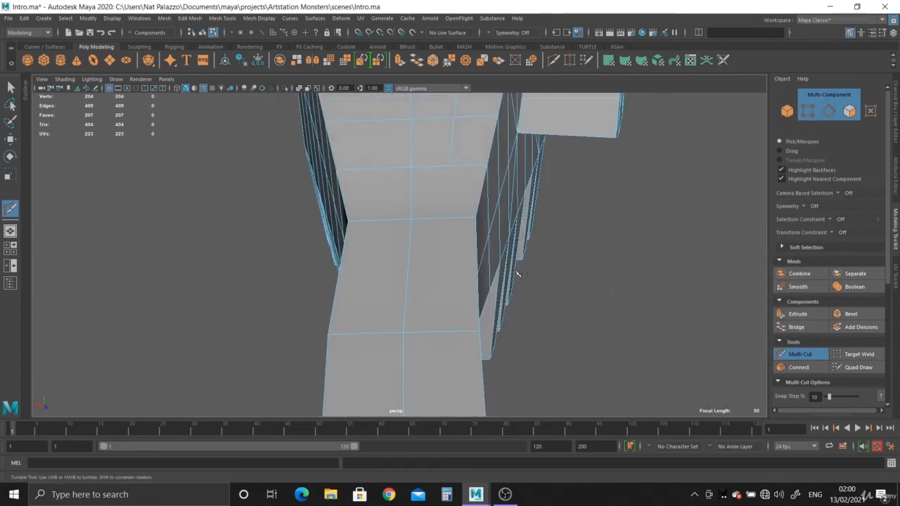
pyautogui.keyDown('ctrl'); pyautogui.click(445, 227); pyautogui.keyUp('ctrl')
pyautogui.moveTo(509, 333)
pyautogui.keyDown('alt'); pyautogui.mouseDown()
pyautogui.moveTo(502, 273)
pyautogui.moveTo(492, 335)
pyautogui.mouseUp(); pyautogui.keyUp('alt')
pyautogui.keyDown('alt'); pyautogui.moveTo(437, 225); pyautogui.dragTo(435, 280, button='middle'); pyautogui.keyUp('alt')
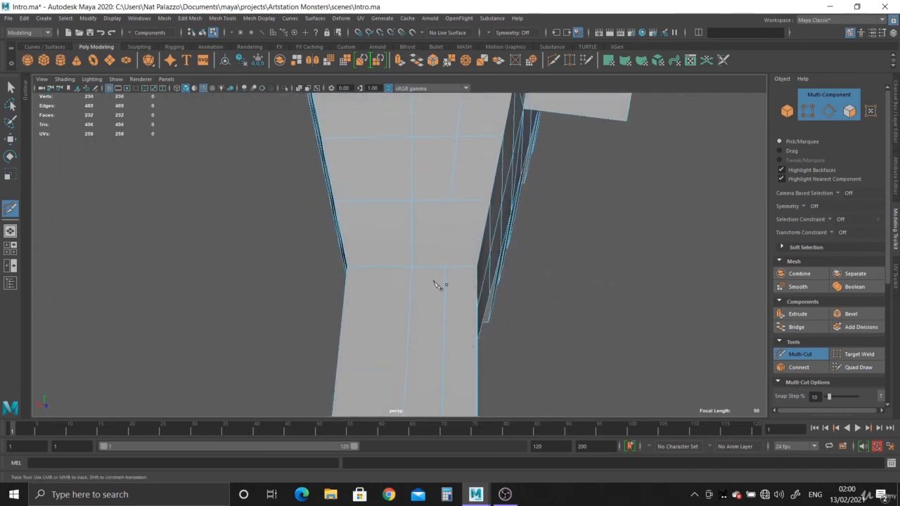
pyautogui.keyDown('alt'); pyautogui.moveTo(435, 280); pyautogui.dragTo(482, 333, button='right'); pyautogui.keyUp('alt')
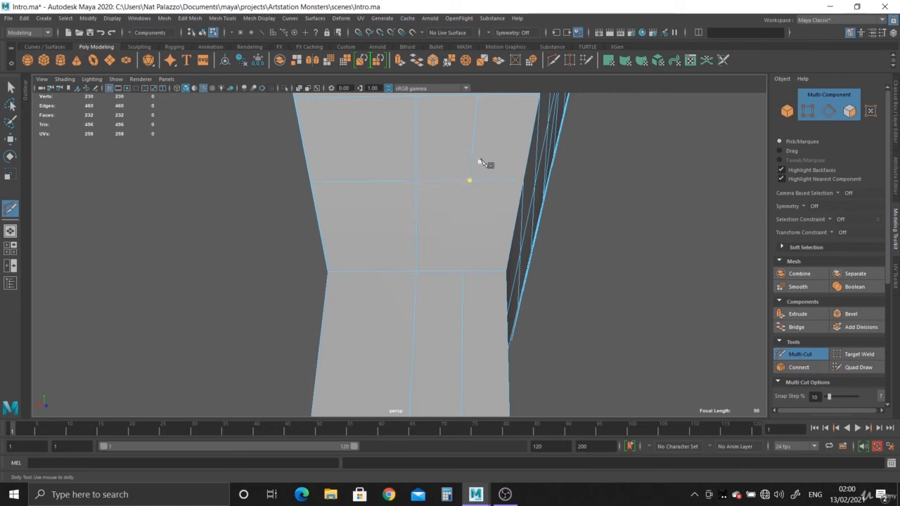
pyautogui.click(465, 199)
pyautogui.hotkey('ctrl', 'z')
pyautogui.keyDown('alt'); pyautogui.moveTo(582, 372); pyautogui.dragTo(501, 298, button='right'); pyautogui.keyUp('alt')
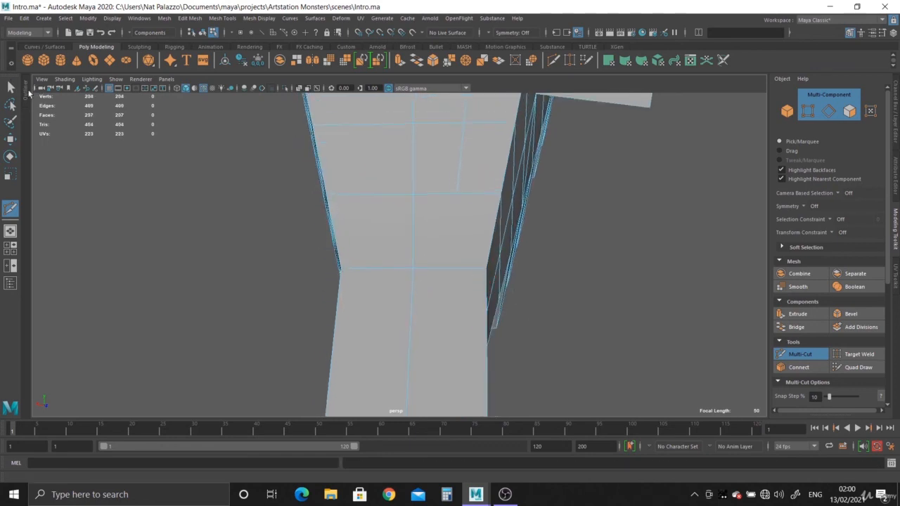
# Select the vertices around the face below the unfinished edge at the wrist to show its corners, and return to object mode
pyautogui.click(10, 86)
pyautogui.moveTo(416, 225)
pyautogui.keyDown('alt'); pyautogui.mouseDown(button='right')
pyautogui.moveTo(460, 217)
pyautogui.moveTo(415, 208)
pyautogui.mouseUp(button='right'); pyautogui.keyUp('alt')
pyautogui.click(453, 213)
pyautogui.click(415, 184)
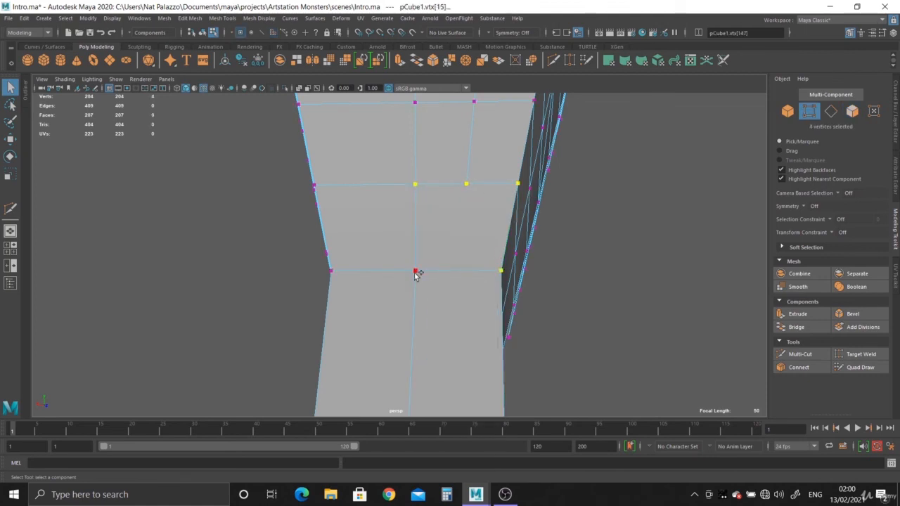
pyautogui.moveTo(418, 199); pyautogui.dragTo(448, 180, button='right')
pyautogui.keyDown('alt'); pyautogui.moveTo(447, 181); pyautogui.dragTo(442, 275); pyautogui.keyUp('alt')
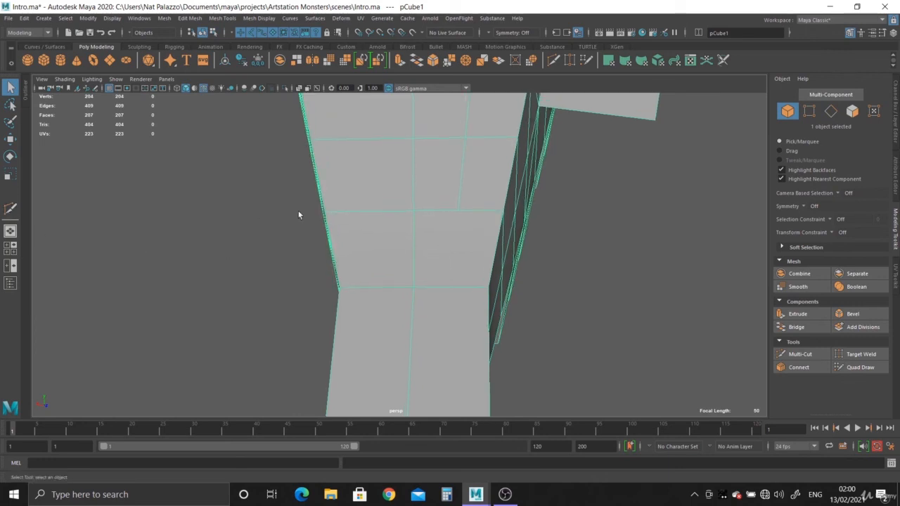
# Select the four corner vertices of the arm face just below the wrist, beside the central lengthwise edge, to examine its shape
pyautogui.keyDown('alt'); pyautogui.moveTo(468, 327); pyautogui.dragTo(362, 248); pyautogui.keyUp('alt')
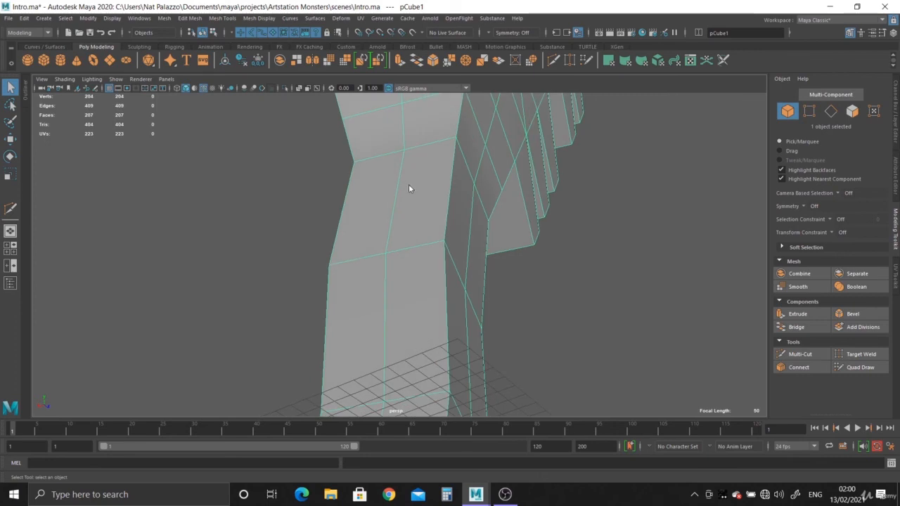
pyautogui.moveTo(410, 186); pyautogui.dragTo(410, 210, button='right')
pyautogui.click(411, 187)
pyautogui.keyDown('alt'); pyautogui.moveTo(411, 188); pyautogui.dragTo(411, 274); pyautogui.keyUp('alt')
pyautogui.moveTo(415, 177); pyautogui.dragTo(390, 176, button='right')
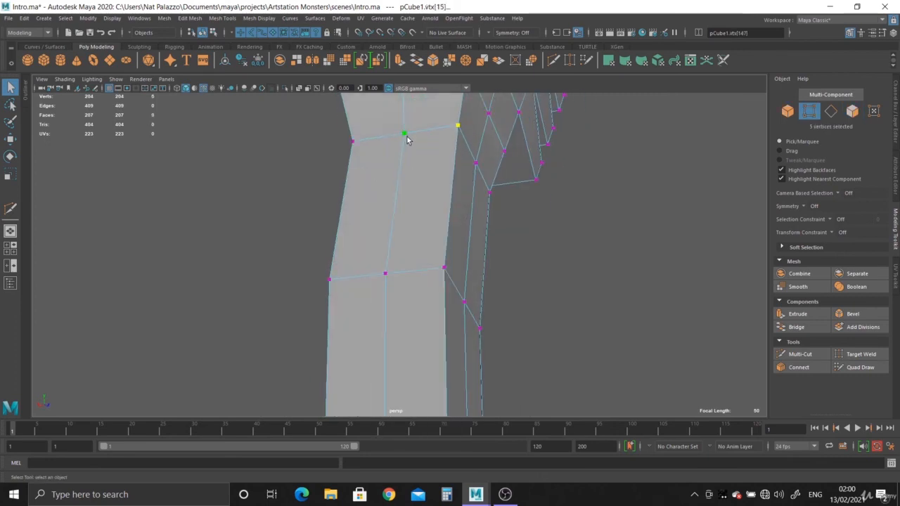
pyautogui.keyDown('shift'); pyautogui.click(395, 273); pyautogui.keyUp('shift')
pyautogui.keyDown('alt'); pyautogui.moveTo(394, 272); pyautogui.dragTo(413, 193); pyautogui.keyUp('alt')
pyautogui.keyDown('alt'); pyautogui.moveTo(407, 328); pyautogui.dragTo(416, 324); pyautogui.keyUp('alt')
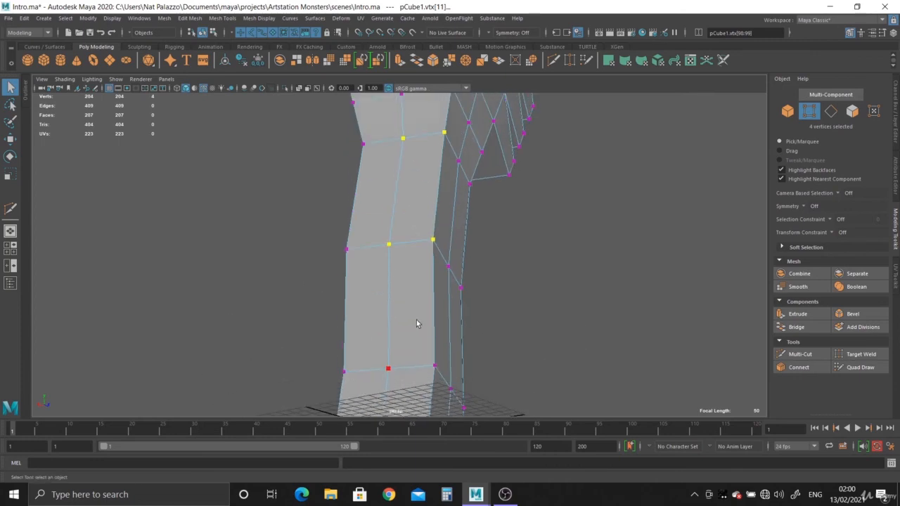
# Insert a lengthwise Multi-Cut edge loop through the arm below the wrist, roughly in line with the unfinished edge above
pyautogui.click(10, 209)
pyautogui.keyDown('alt'); pyautogui.moveTo(330, 225); pyautogui.dragTo(362, 223); pyautogui.keyUp('alt')
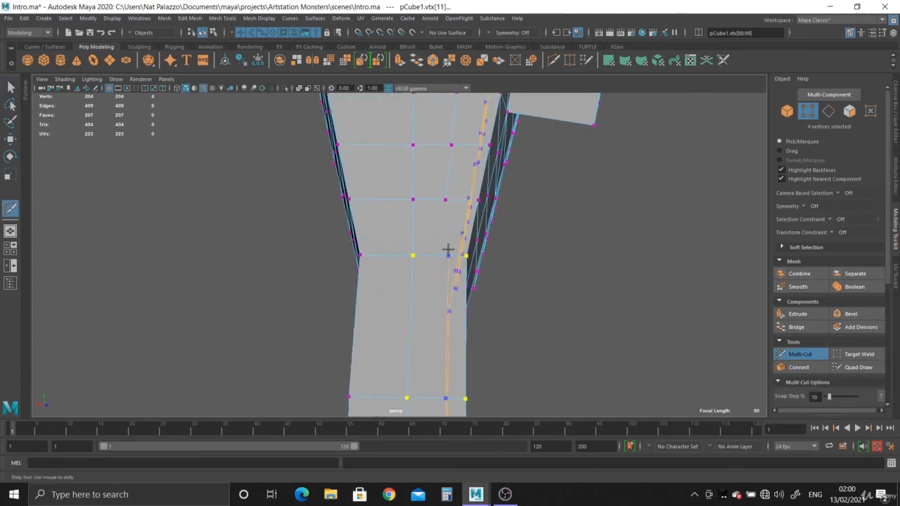
pyautogui.keyDown('ctrl'); pyautogui.click(440, 257); pyautogui.keyUp('ctrl')
# Cut the missing edge between the end of the unfinished edge and the new loop at the wrist, and leave Multi-Cut
pyautogui.scroll(2, 490, 300)
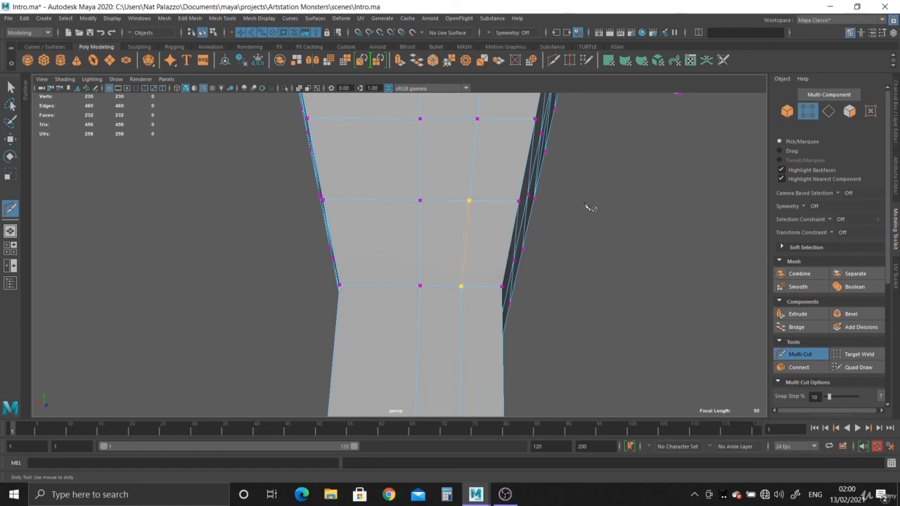
pyautogui.keyDown('alt'); pyautogui.moveTo(685, 367); pyautogui.dragTo(288, 193, button='right'); pyautogui.keyUp('alt')
pyautogui.keyDown('alt'); pyautogui.moveTo(450, 177); pyautogui.dragTo(450, 260, button='middle'); pyautogui.keyUp('alt')
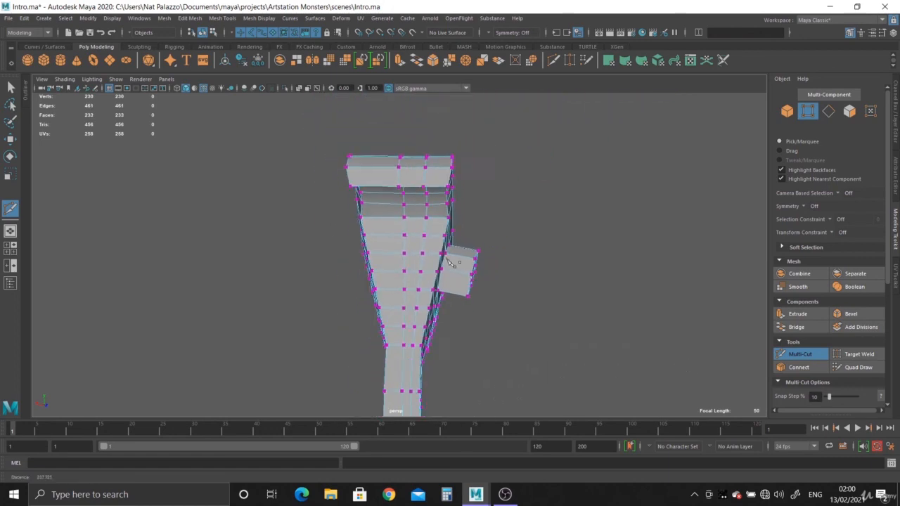
pyautogui.keyDown('alt'); pyautogui.moveTo(450, 260); pyautogui.dragTo(297, 302); pyautogui.keyUp('alt')
pyautogui.click(11, 86)
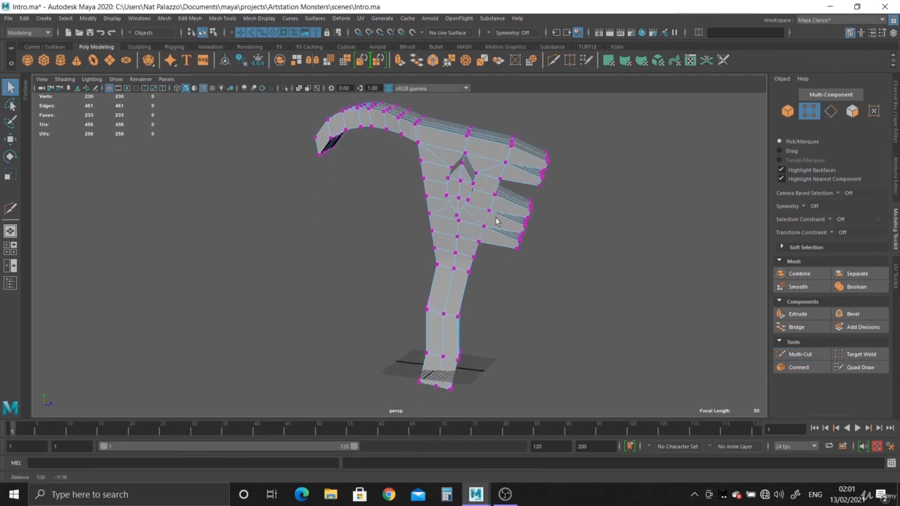